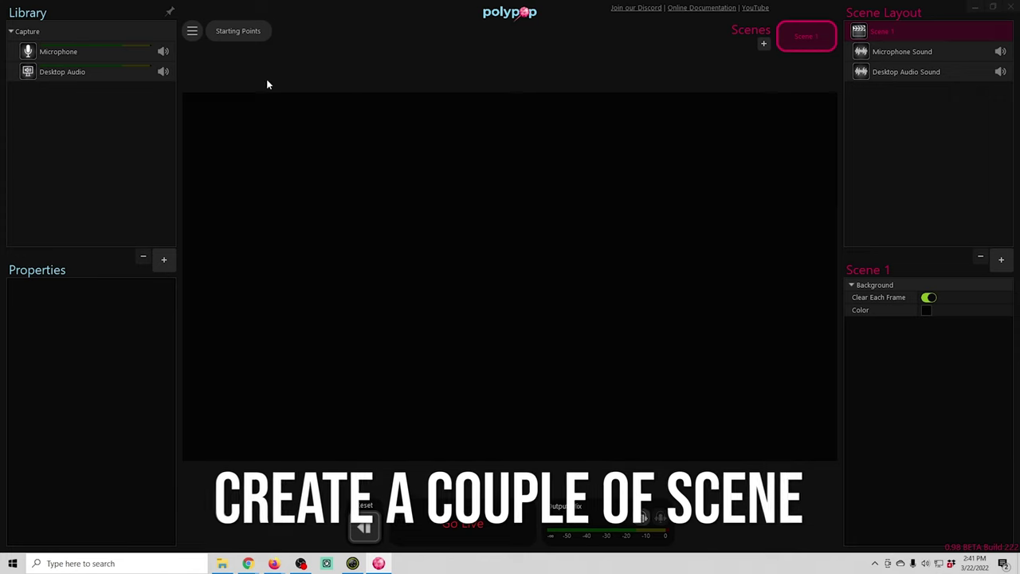
Step: Set the Microphone device to Digital Audio Interface and Desktop Audio to Speakers (Realtek USB Audio)
left_click(97, 52)
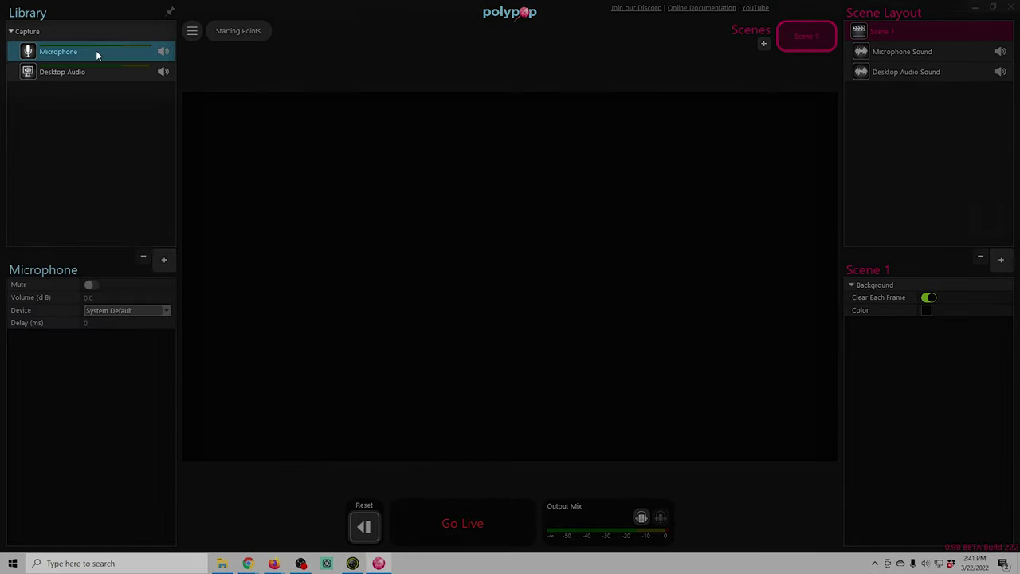
left_click(137, 311)
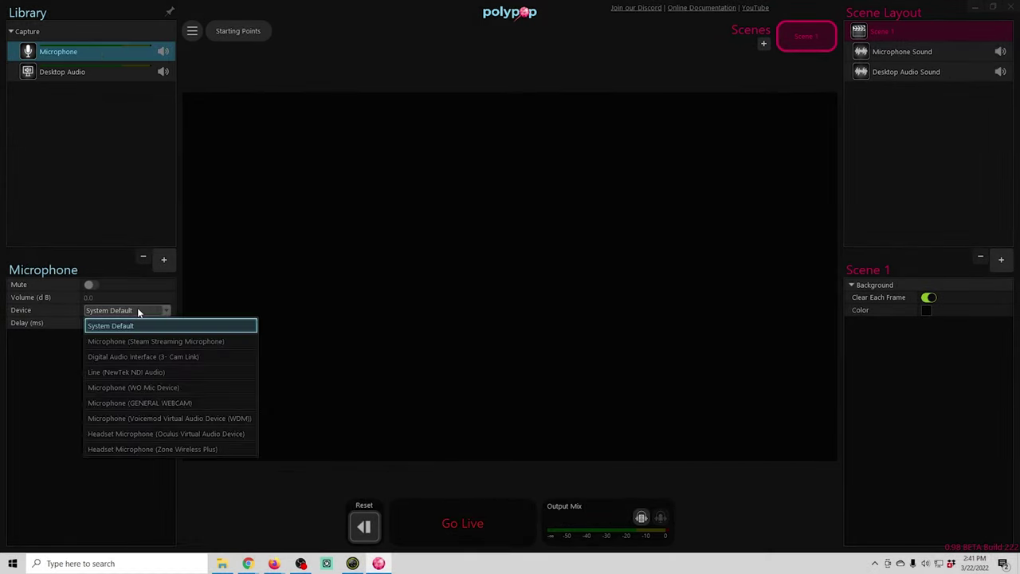
left_click(180, 358)
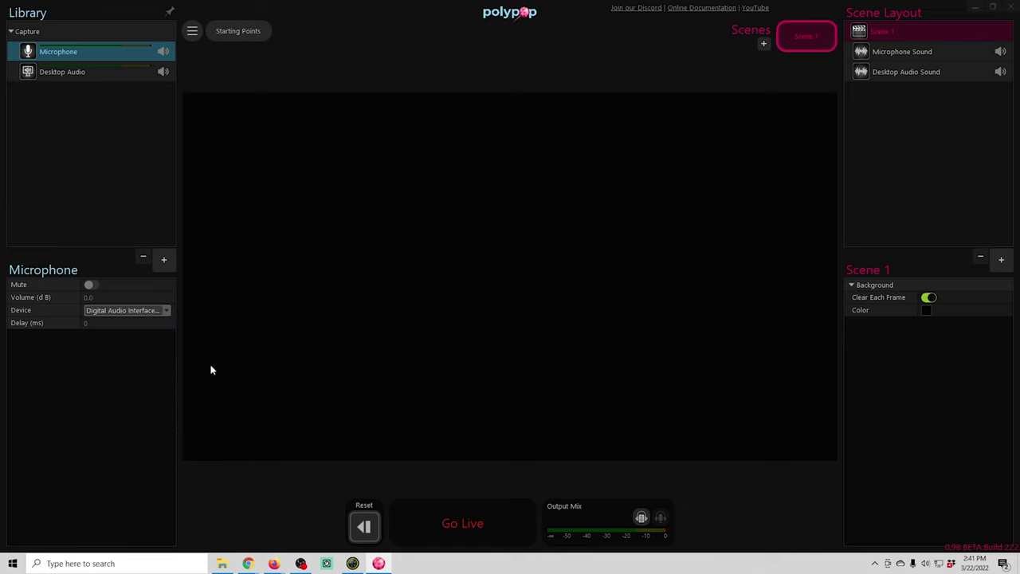
left_click(63, 72)
left_click(110, 310)
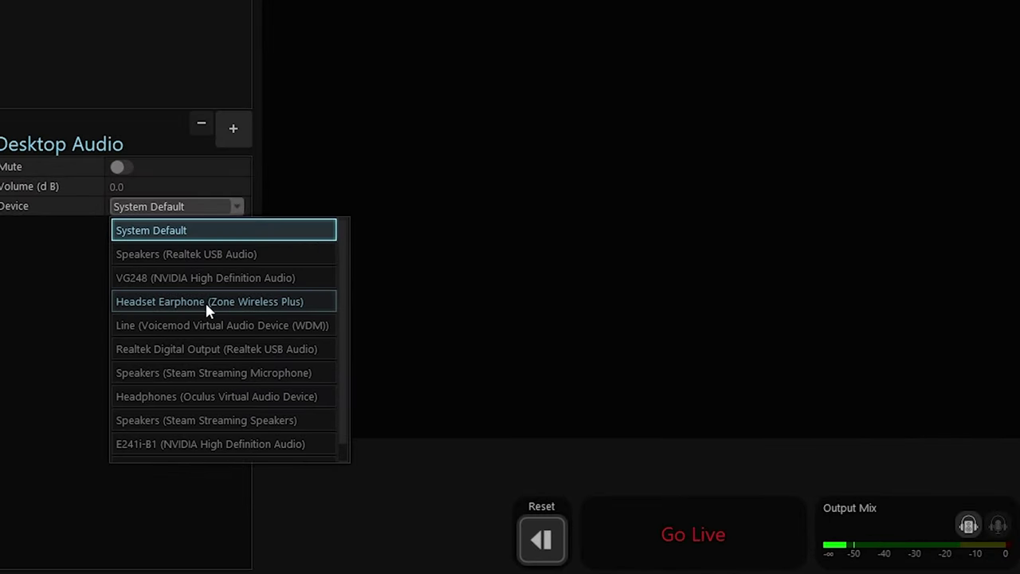
left_click(205, 255)
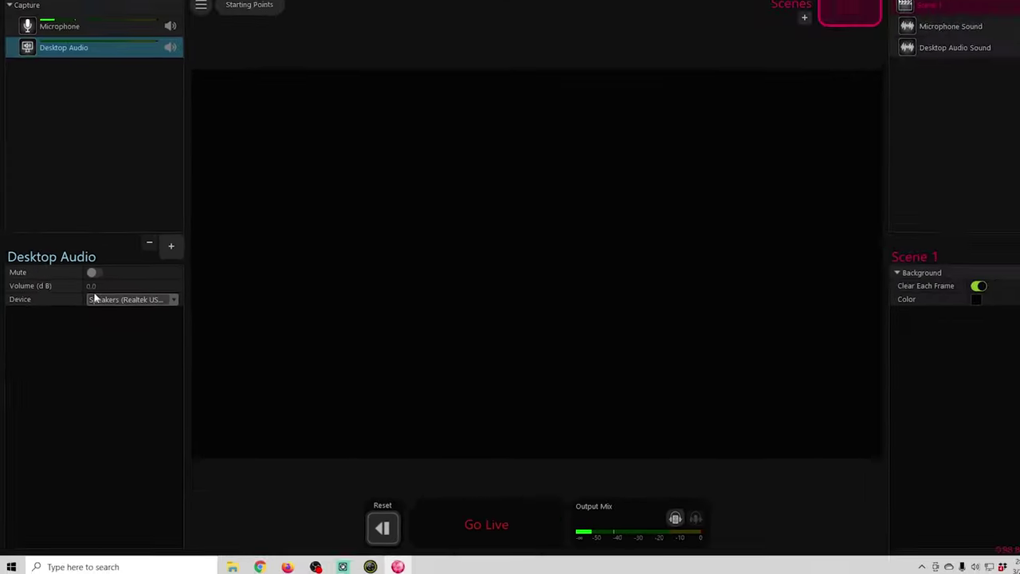
Step: Start the Opeth track playing in Groove Music and move its window to the right
left_click(405, 563)
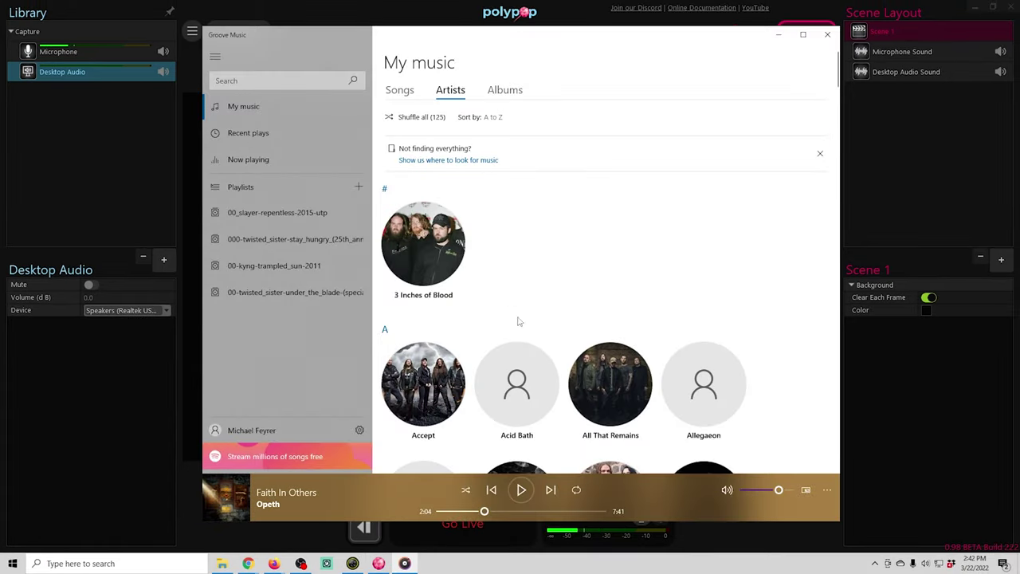
left_click(521, 489)
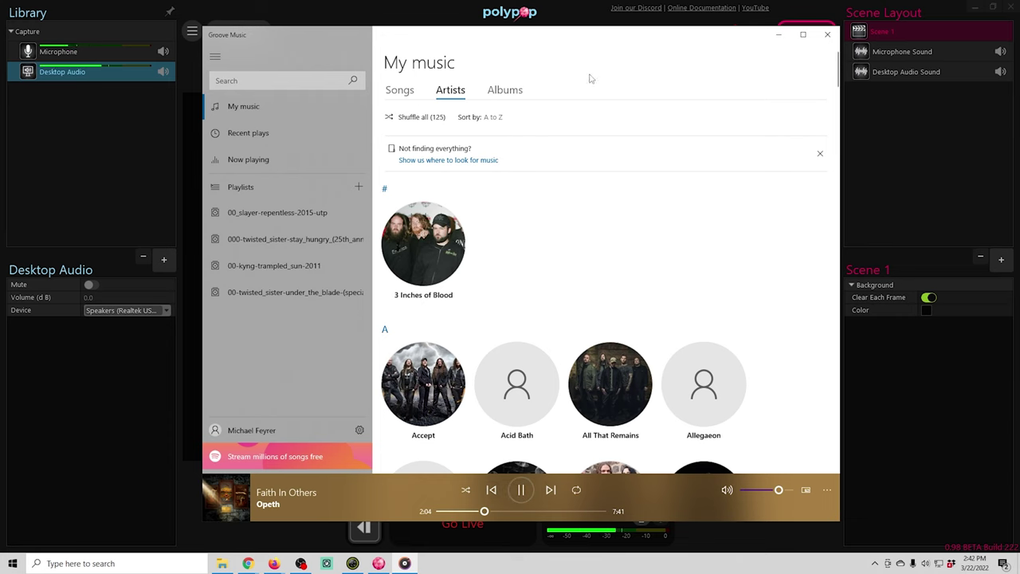
left_click_drag(584, 39, 681, 42)
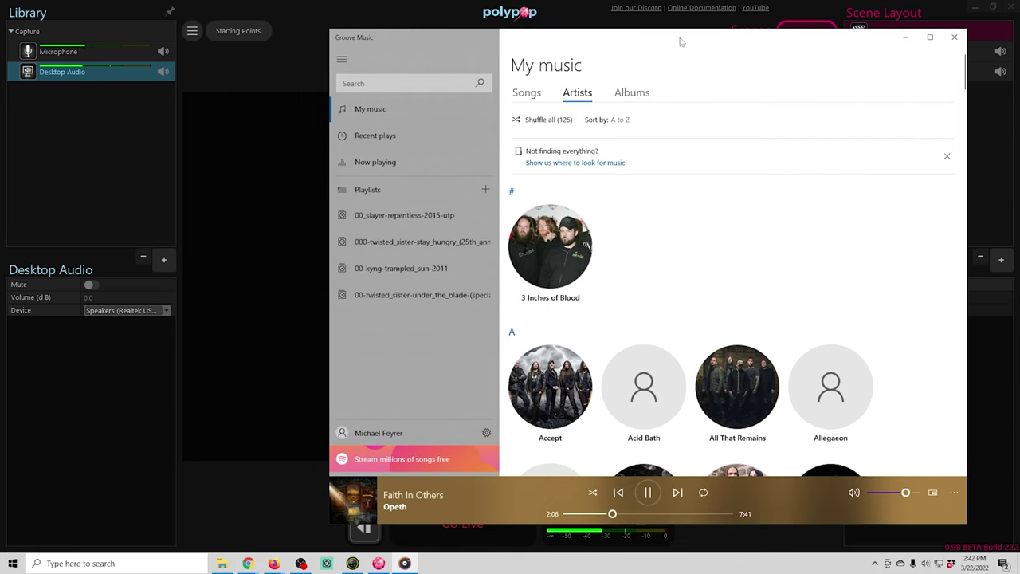
left_click(61, 72)
Step: Add a Microphone 2 source to the Library, then delete it again
left_click(164, 259)
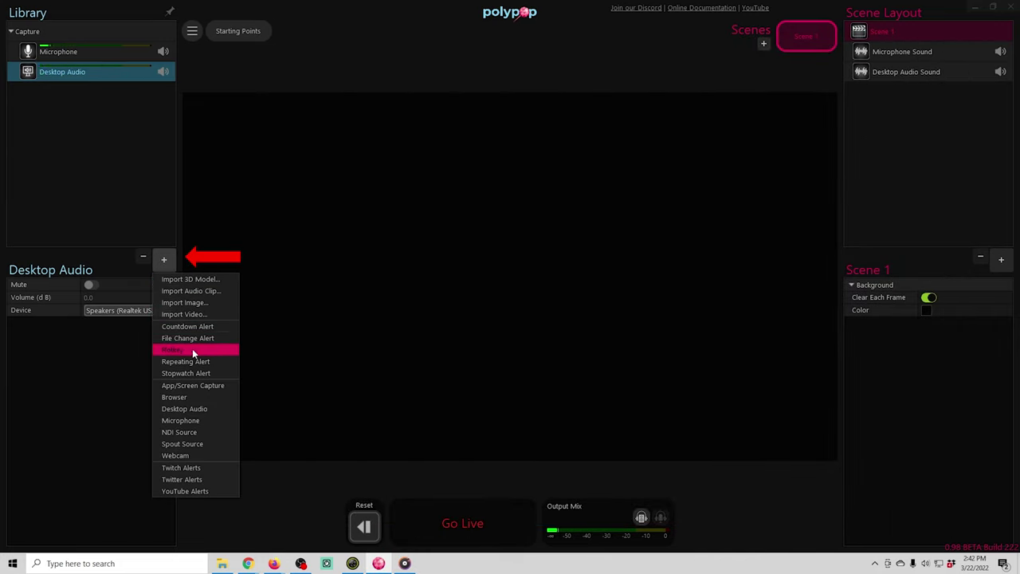
left_click(211, 420)
left_click(144, 311)
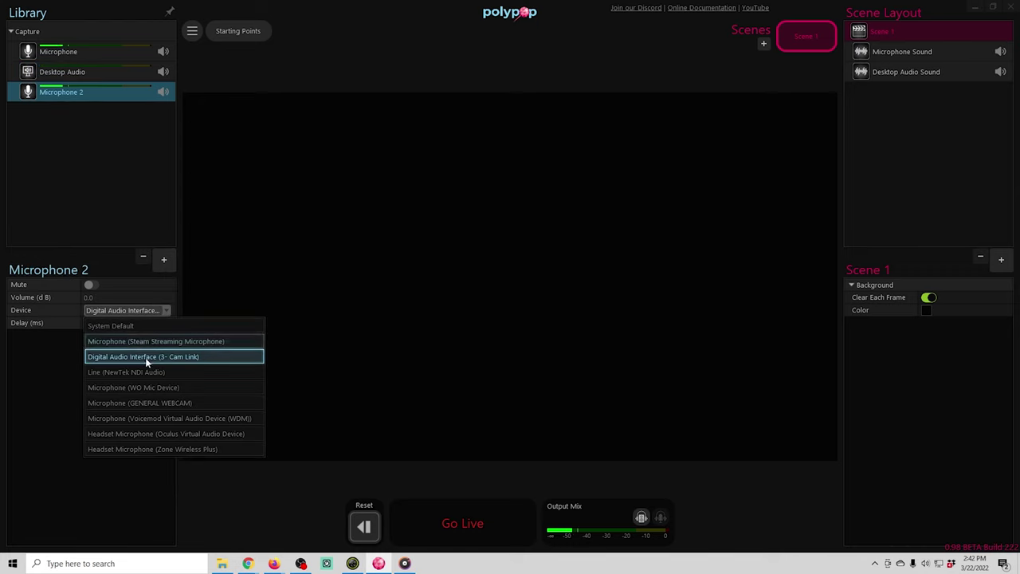
left_click(100, 90)
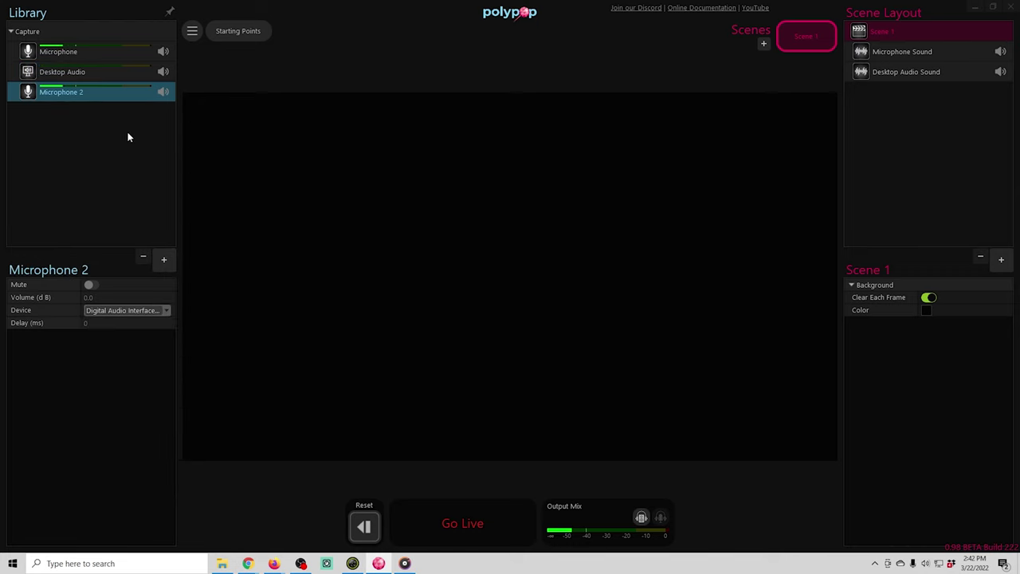
left_click(143, 257)
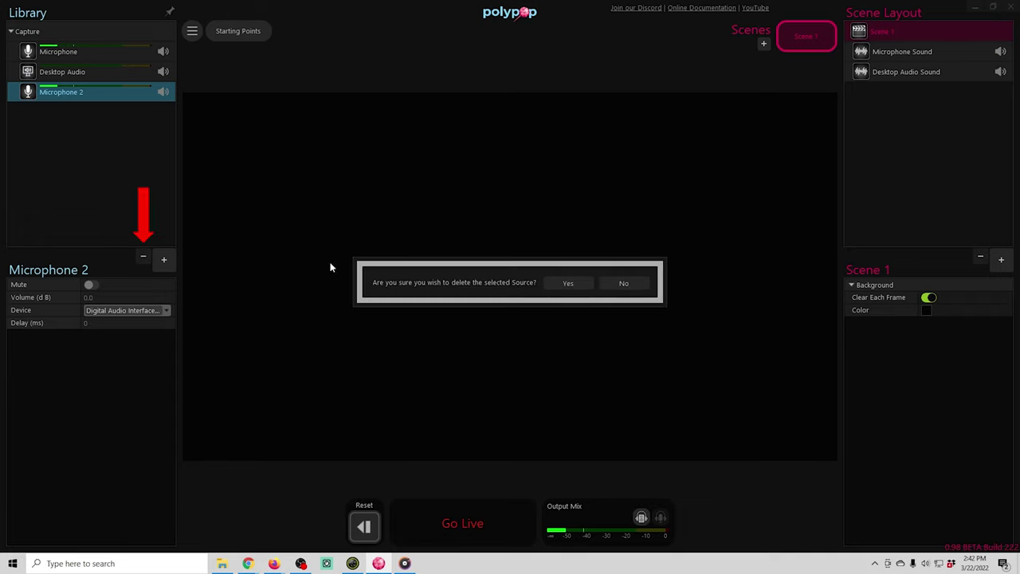
left_click(571, 284)
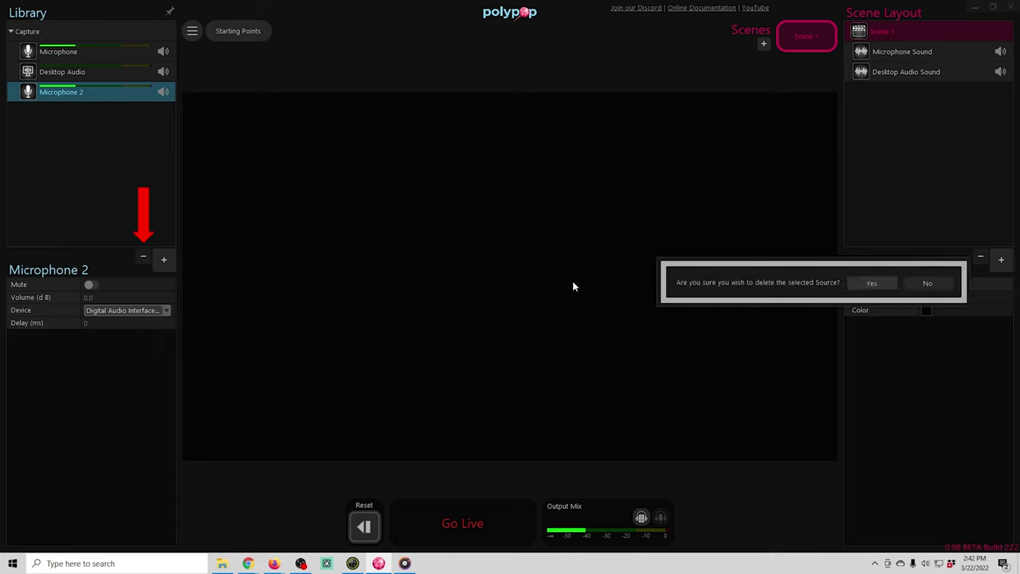
left_click(157, 261)
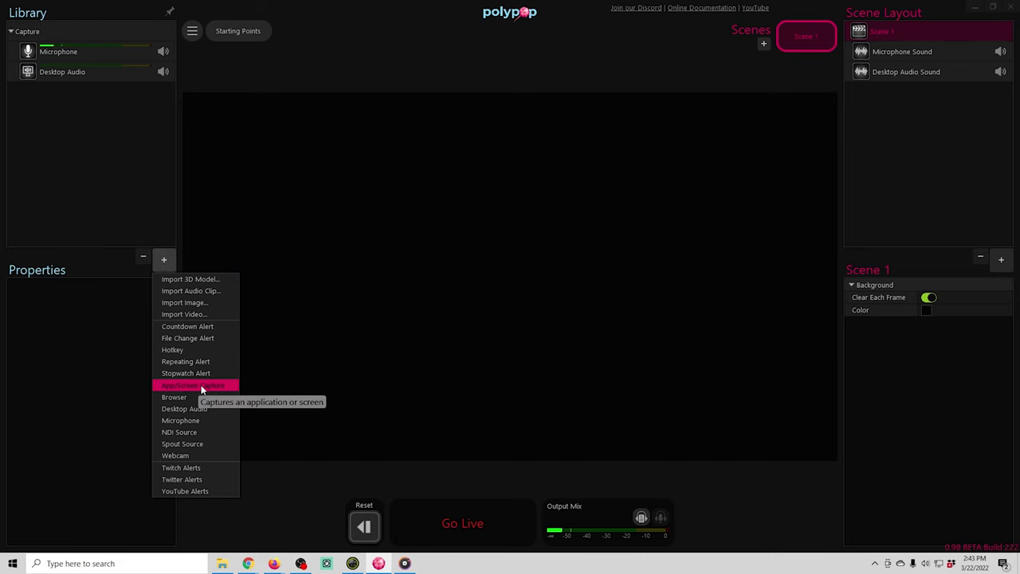
Step: Add an App/Screen Capture of Screen: 2 with cursor capture, placed and enlarged on the canvas
left_click(202, 388)
left_click(142, 286)
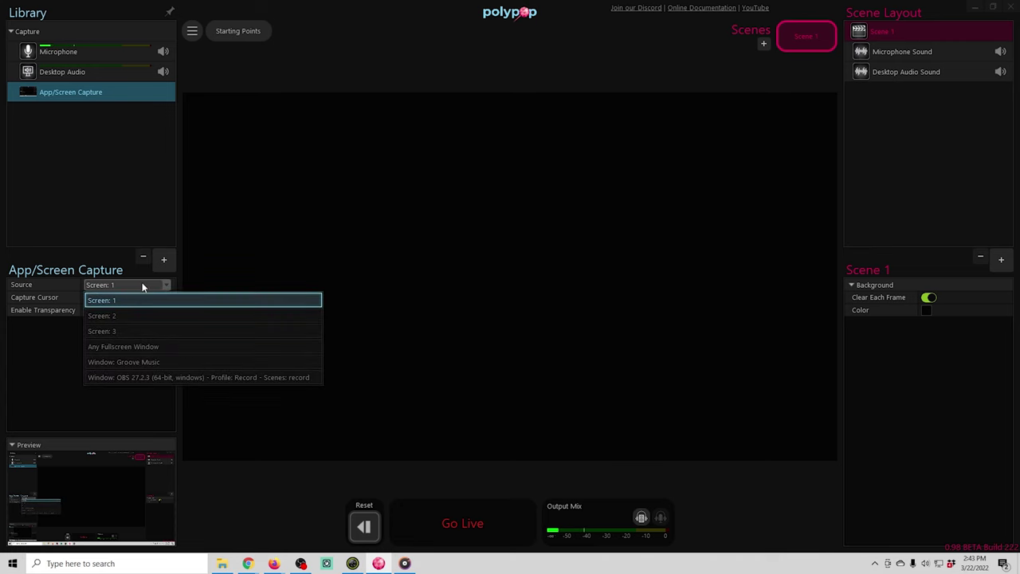
left_click(140, 319)
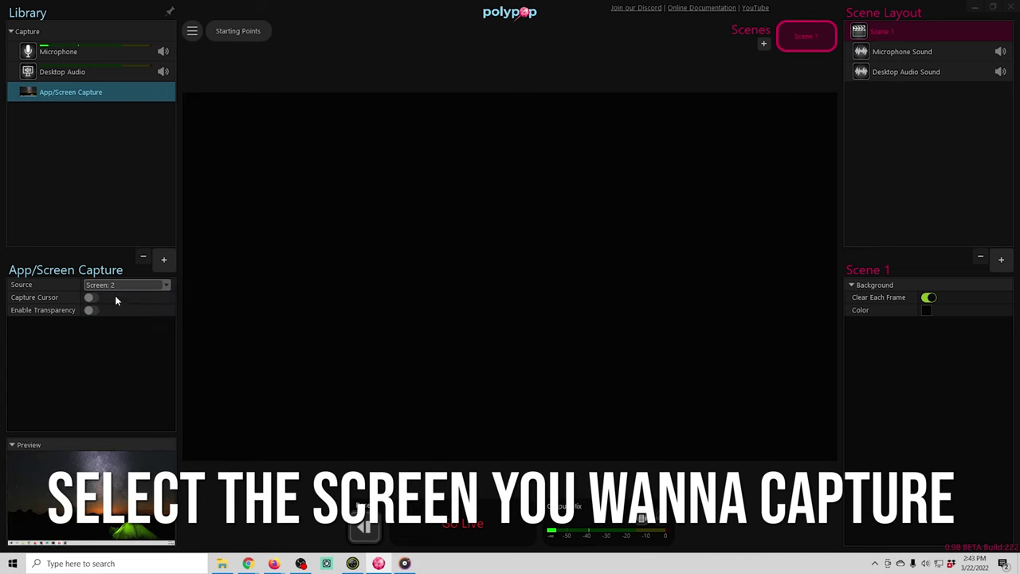
left_click(89, 299)
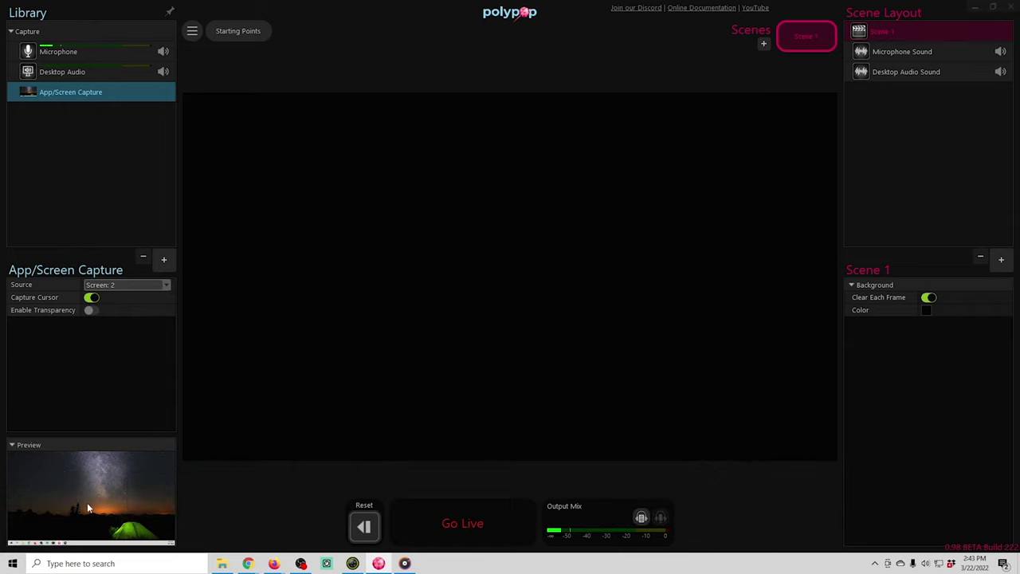
left_click_drag(87, 502, 519, 231)
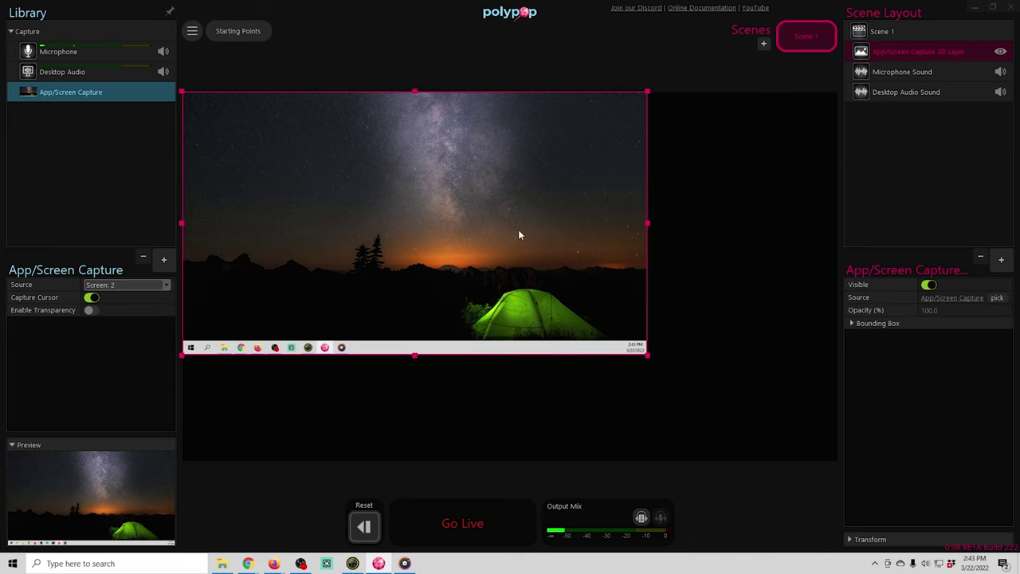
left_click_drag(652, 362, 834, 460)
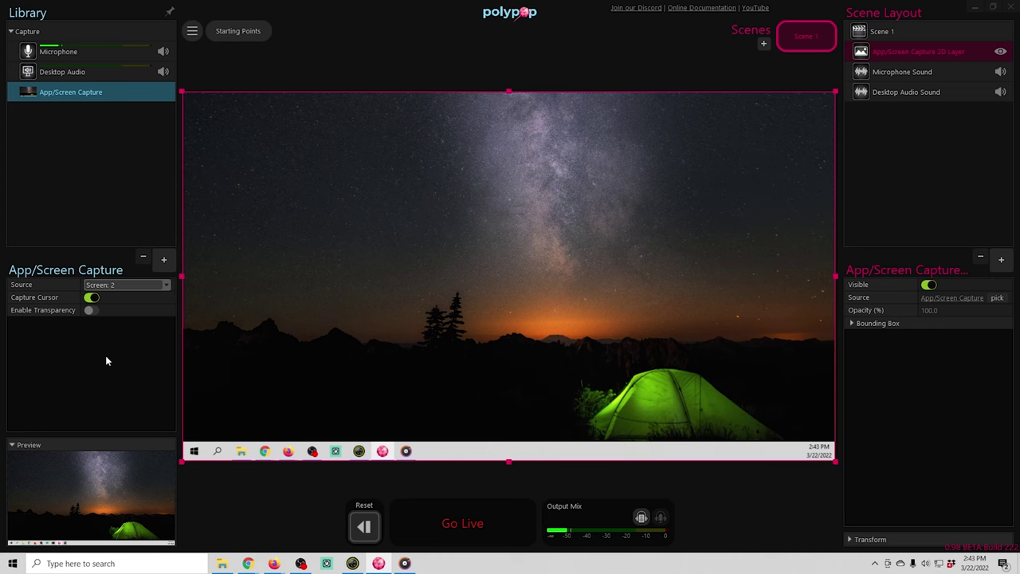
Step: Move Groove Music onto the captured screen and lower the capture layer's opacity to about 30
key("alt+Tab")
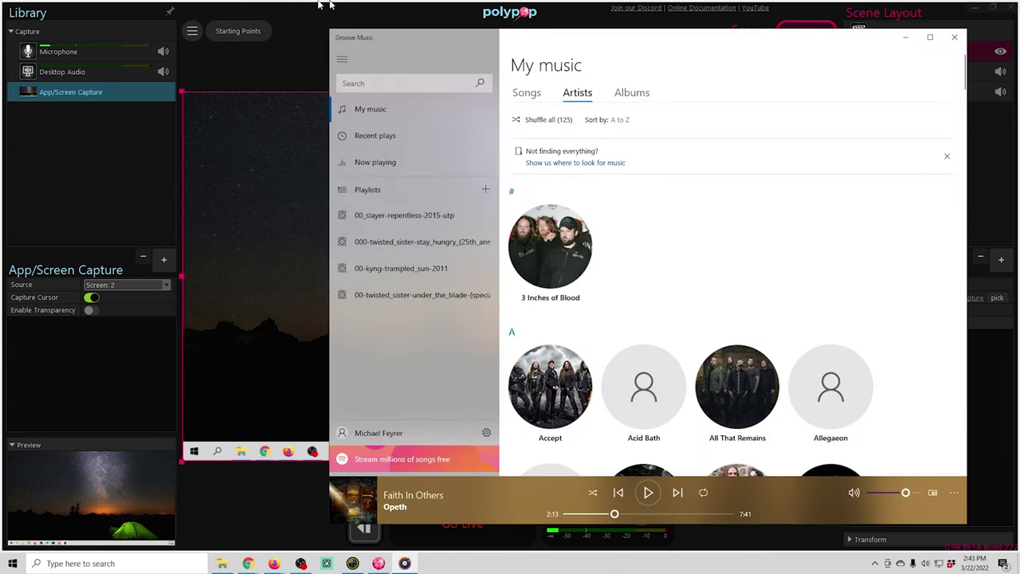
key("super+shift+Right")
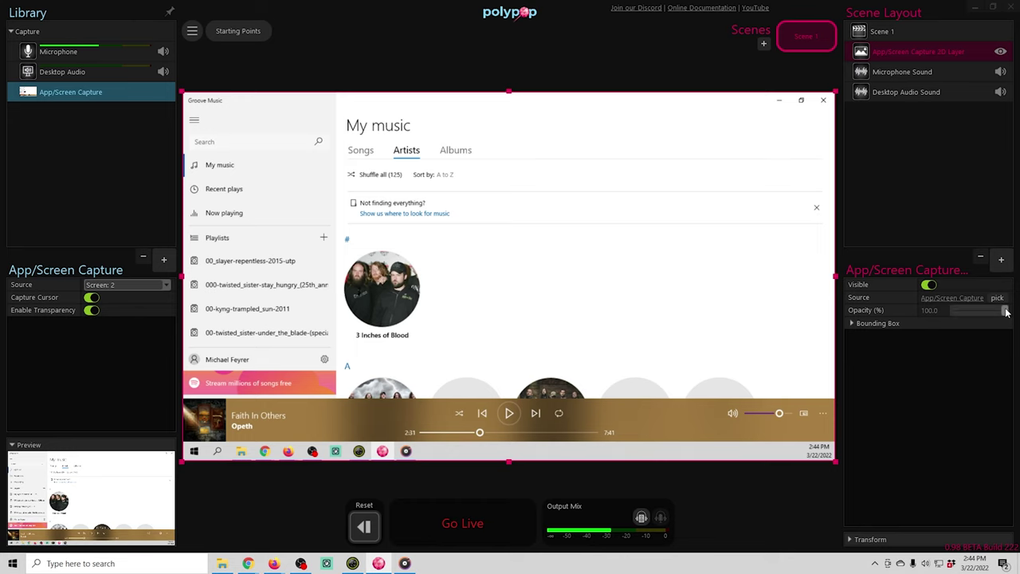
left_click_drag(1001, 312, 970, 314)
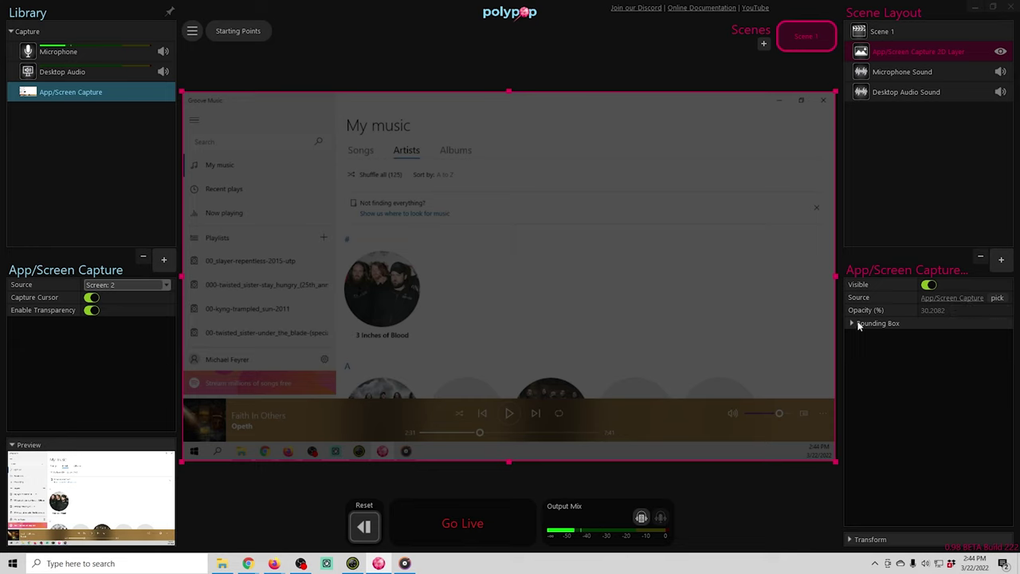
left_click(852, 323)
left_click(959, 338)
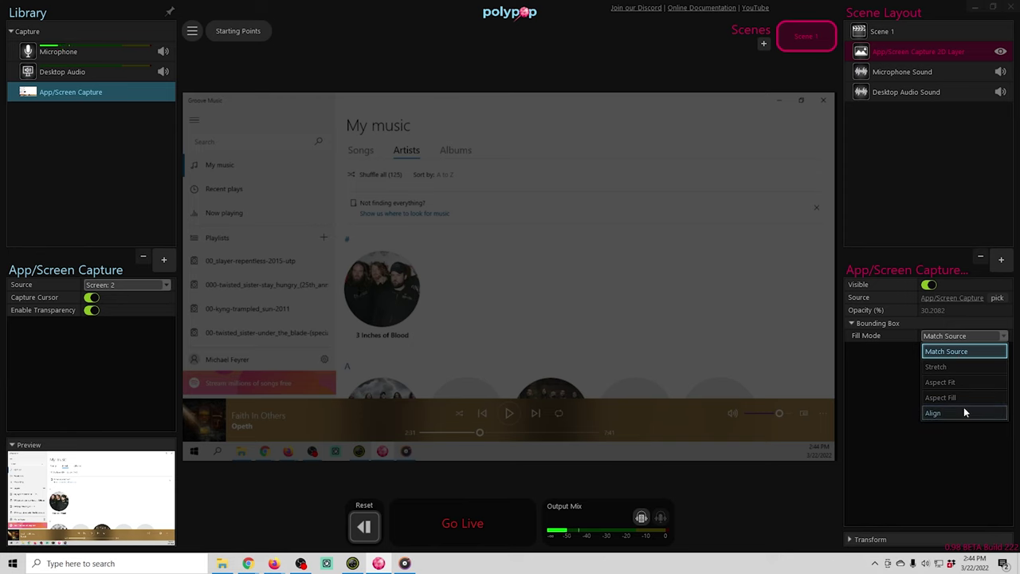
left_click(867, 369)
Step: Add a Webcam source, keeping BGR24, 1920x1080 and 30 fps, with vertical flip left off
left_click(163, 260)
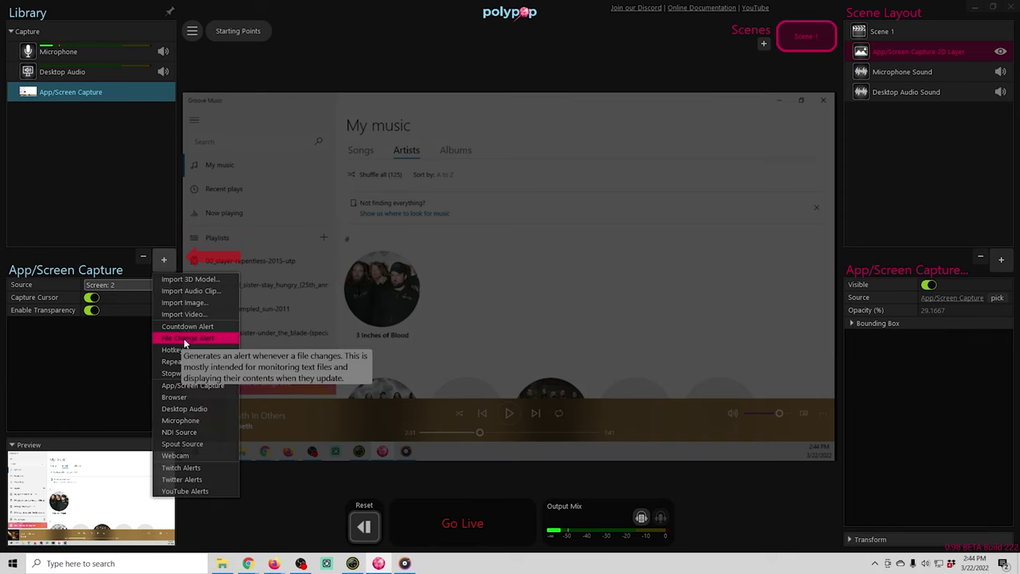
left_click(189, 461)
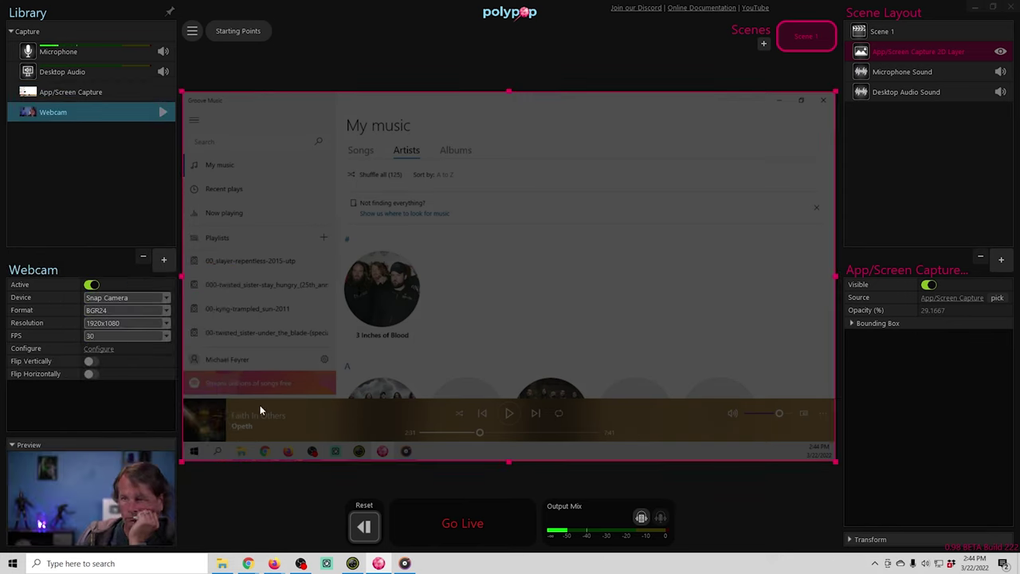
left_click(141, 297)
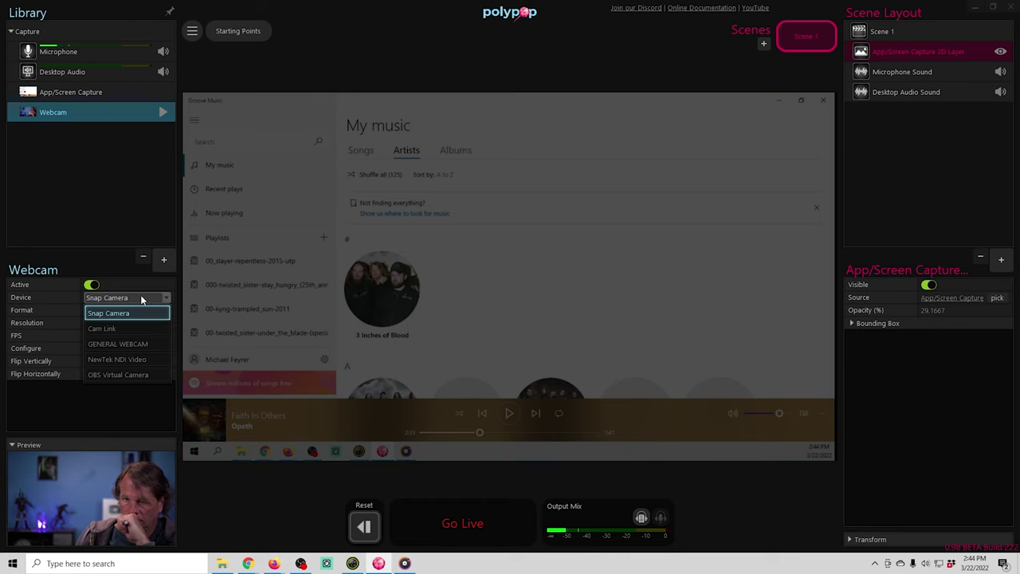
left_click(125, 309)
left_click(123, 311)
left_click(134, 324)
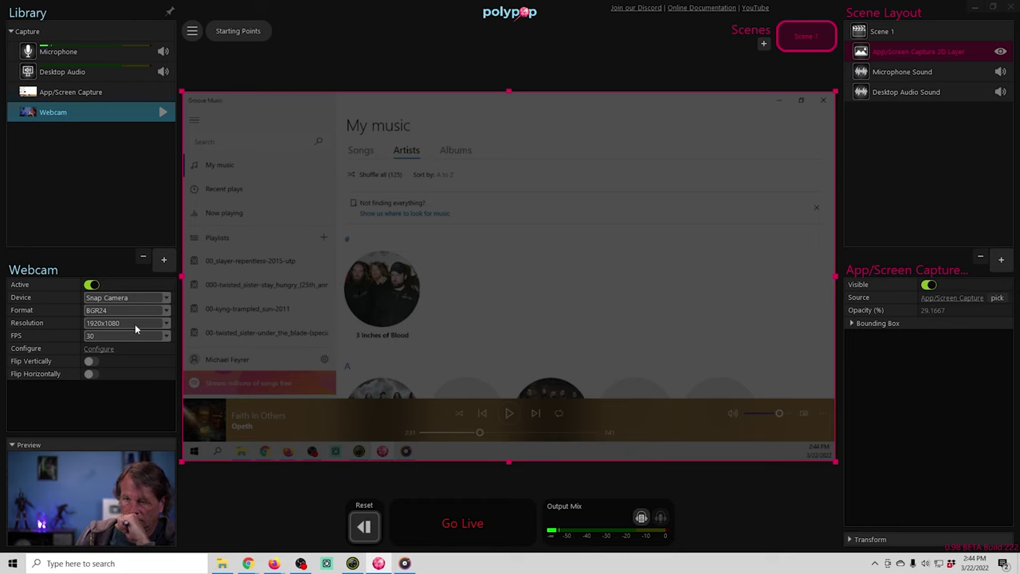
left_click(134, 323)
left_click(120, 337)
left_click(113, 338)
left_click(119, 350)
left_click(91, 361)
left_click(91, 361)
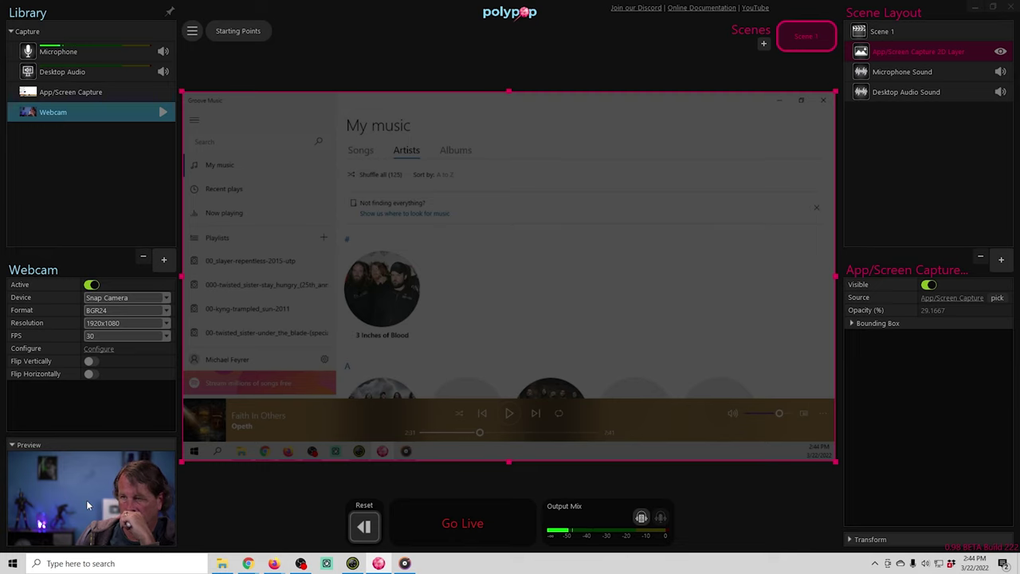
Step: Show the webcam on the canvas layer, resize it, set opacity 100, then delete the capture layer
left_click_drag(86, 500, 616, 207)
left_click_drag(617, 244, 616, 247)
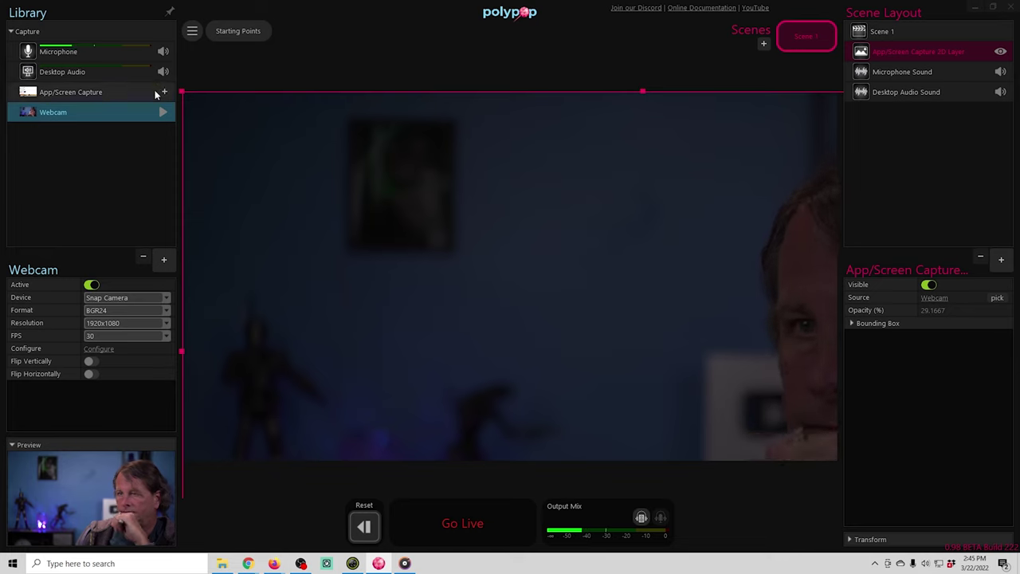
left_click_drag(184, 92, 636, 303)
left_click_drag(635, 348, 369, 200)
left_click_drag(483, 257, 385, 188)
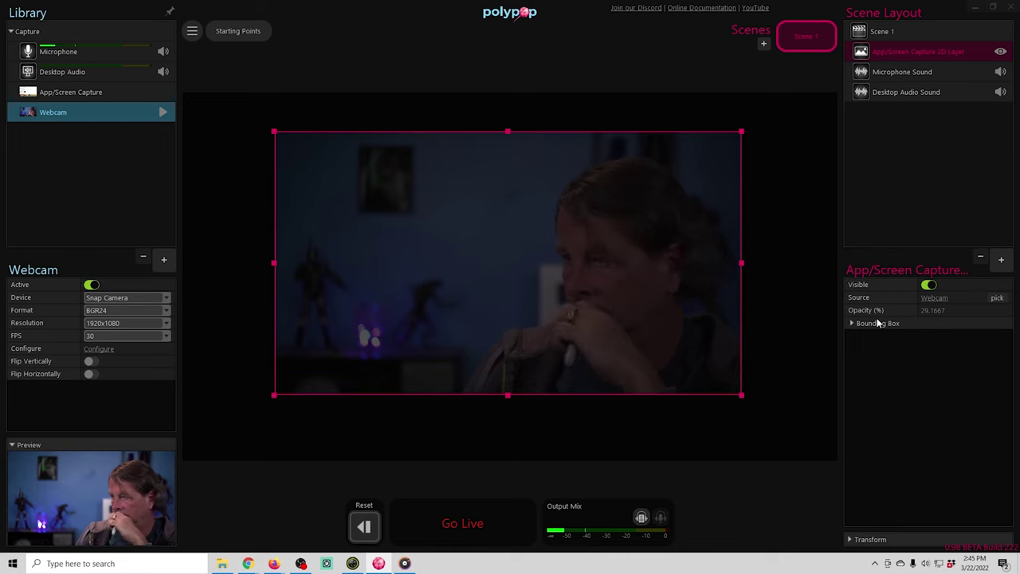
mouse_move(918, 317)
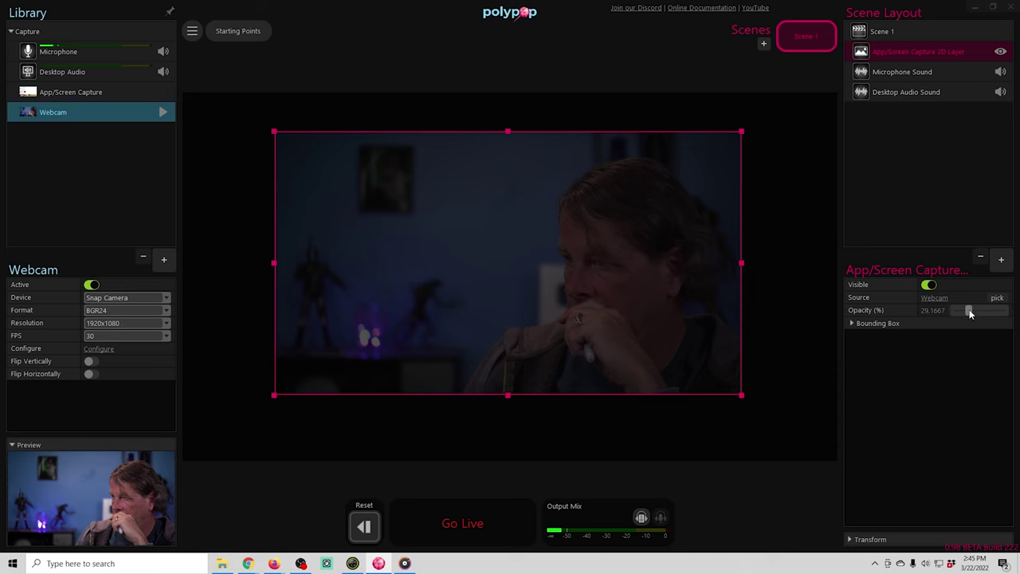
left_click_drag(970, 311, 1005, 311)
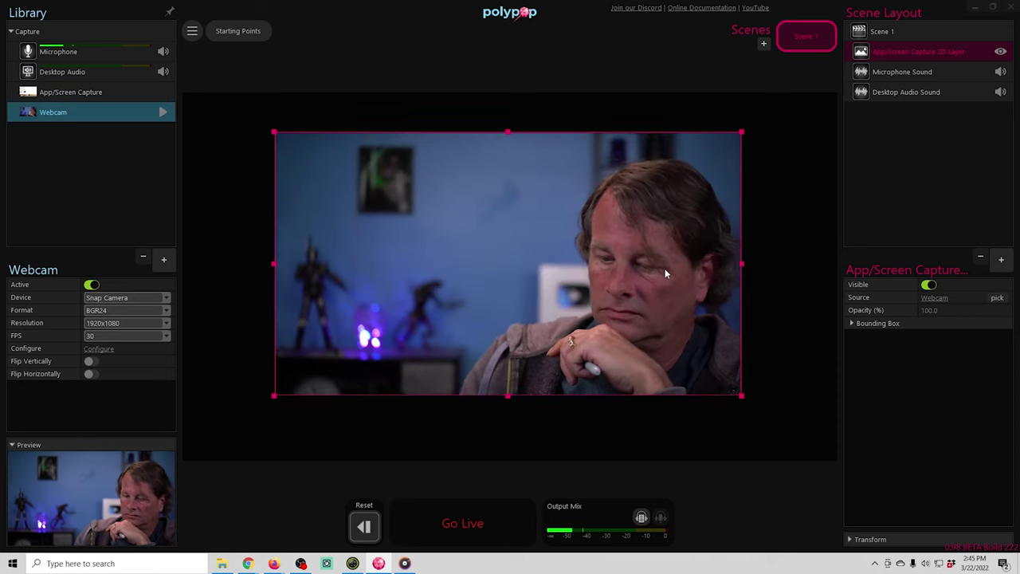
key("Delete")
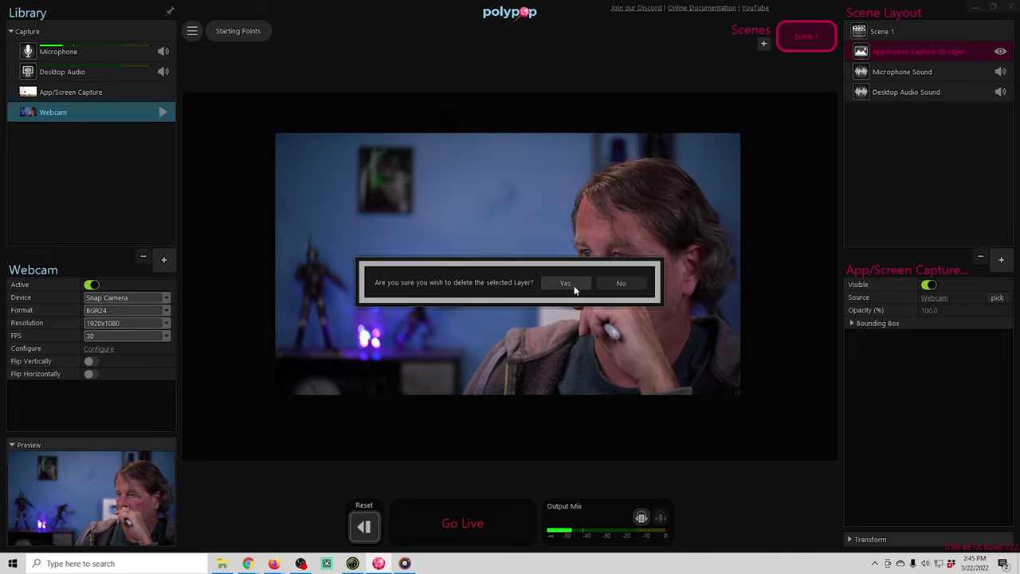
left_click(588, 283)
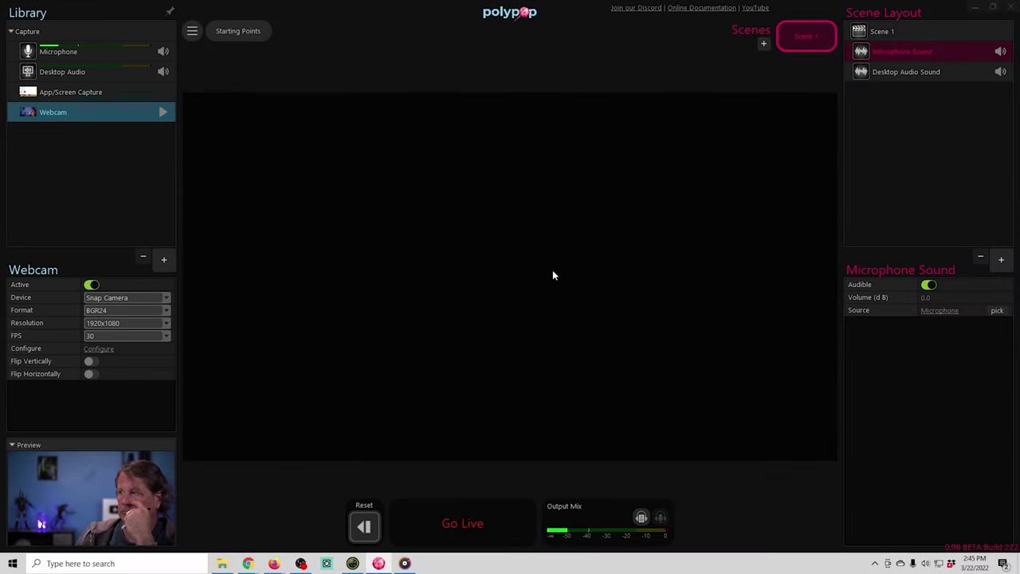
Step: Add the Screen 8 3D object to the scene with the App/Screen Capture as its texture
left_click(553, 272)
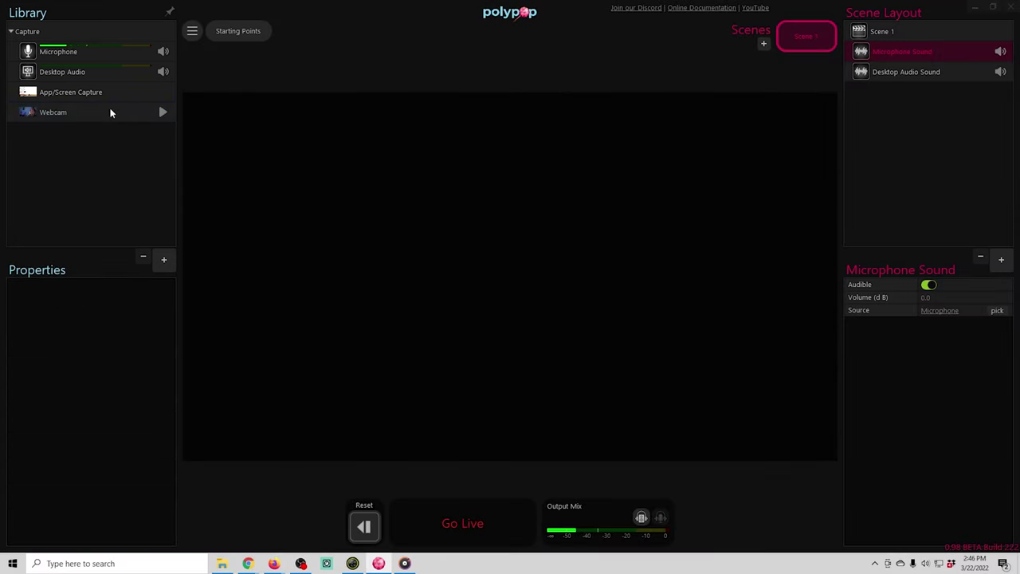
left_click(1002, 260)
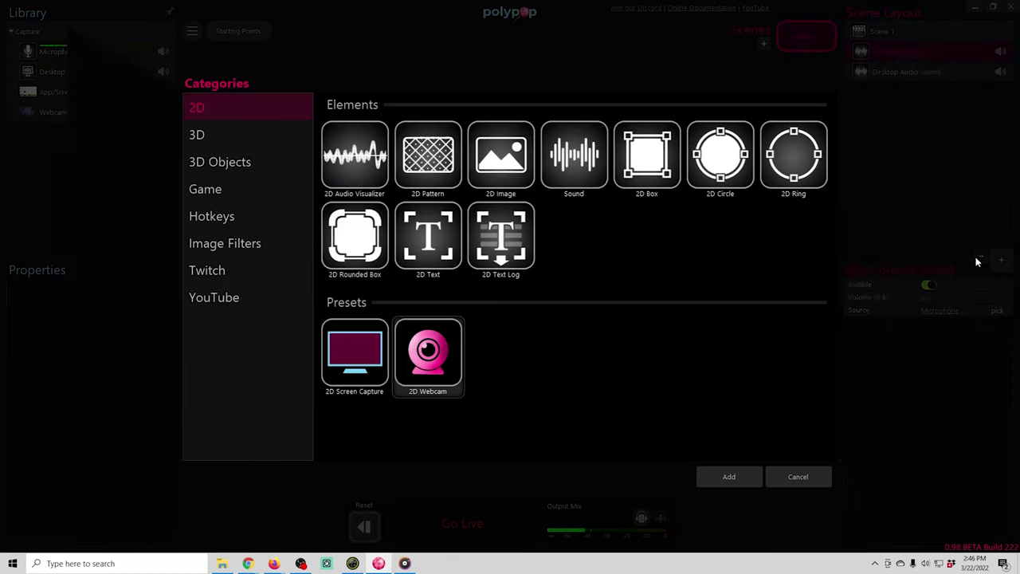
left_click(197, 134)
left_click(237, 162)
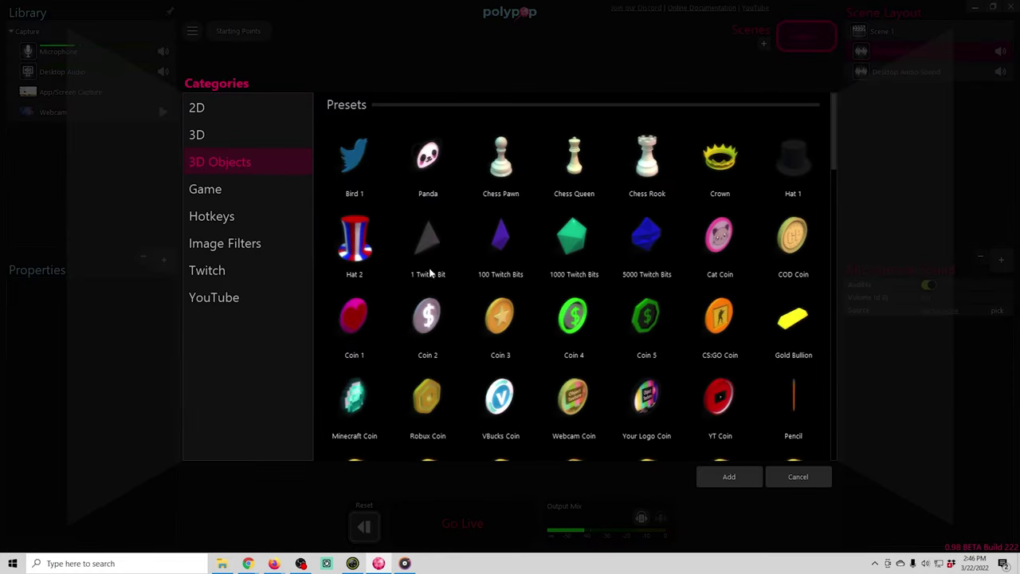
scroll(467, 290, "down", 6)
scroll(467, 291, "down", 3)
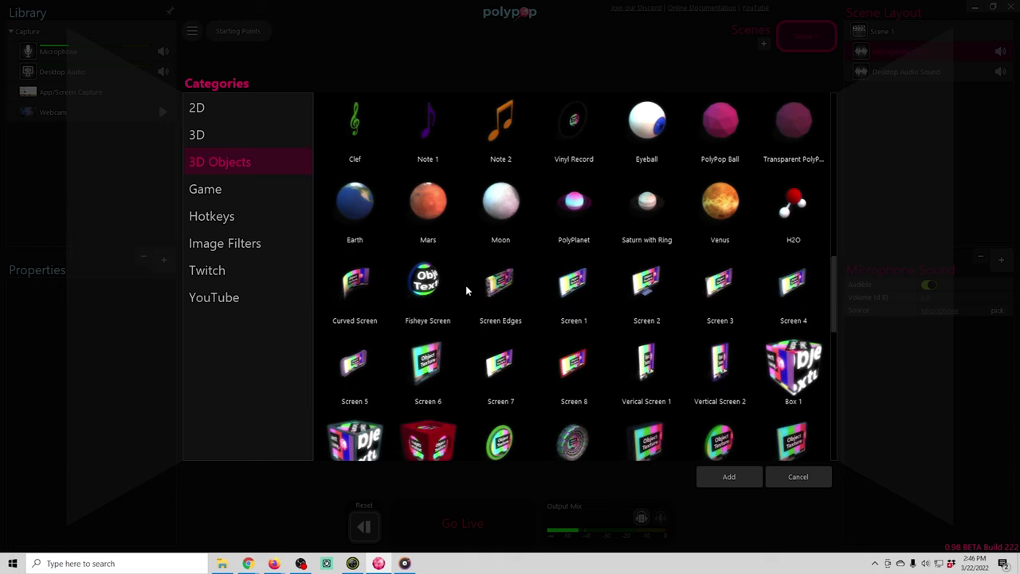
scroll(467, 291, "down", 1)
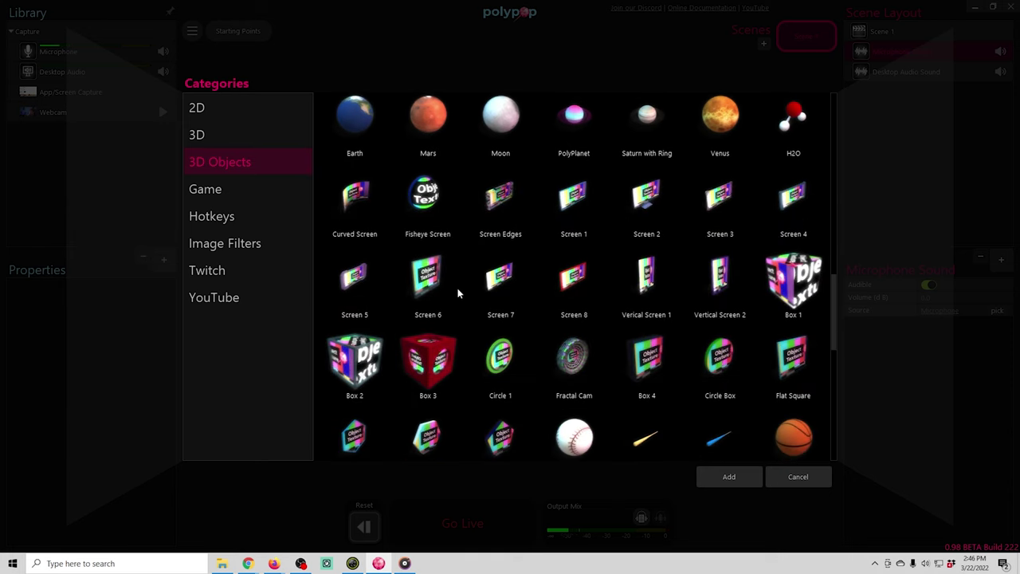
left_click(576, 287)
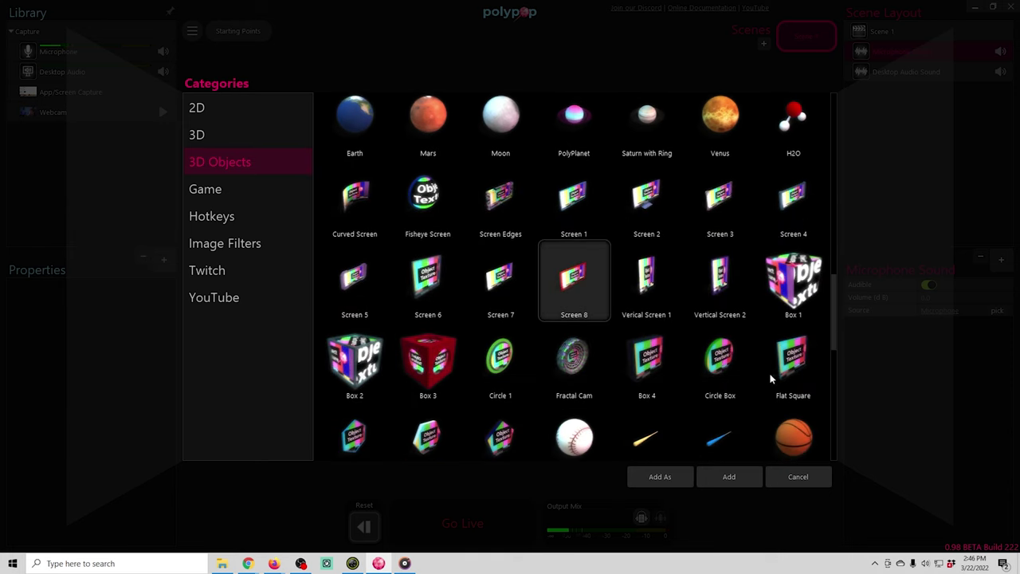
left_click(720, 479)
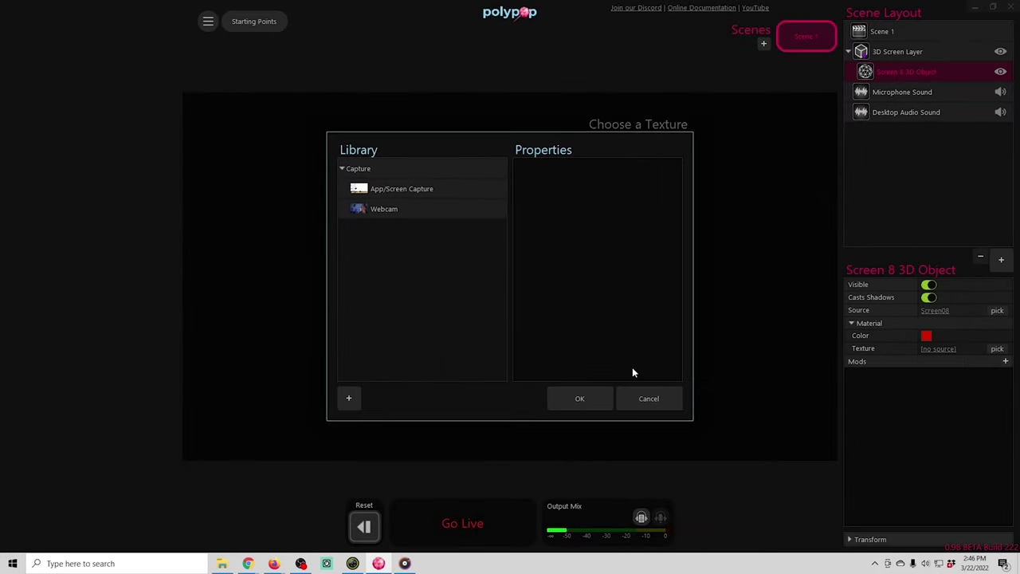
left_click(399, 189)
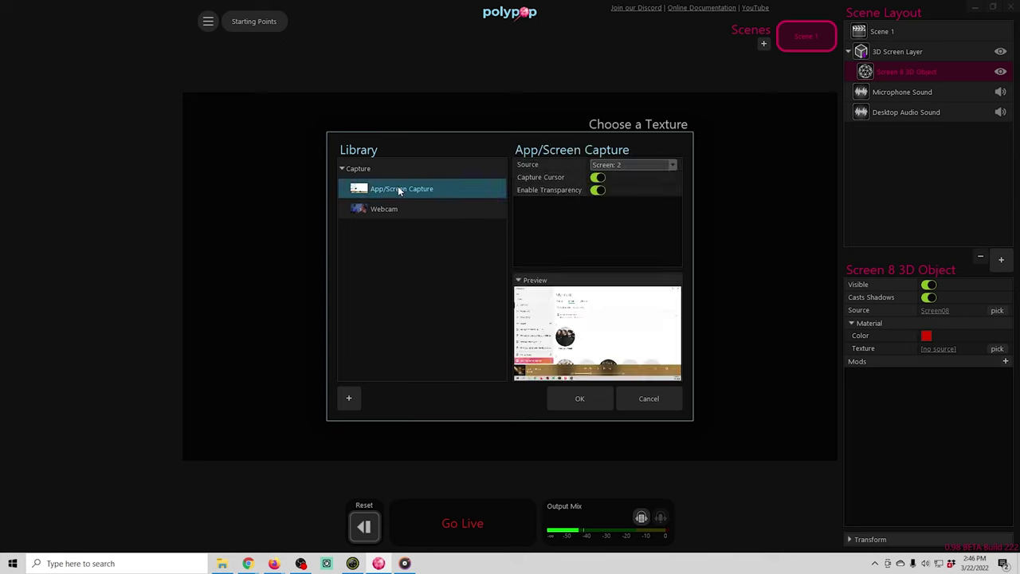
left_click(578, 396)
Step: Move the 3D screen up-left, scale it to 8.96, colour it black and rotate it on y
left_click_drag(519, 289, 280, 182)
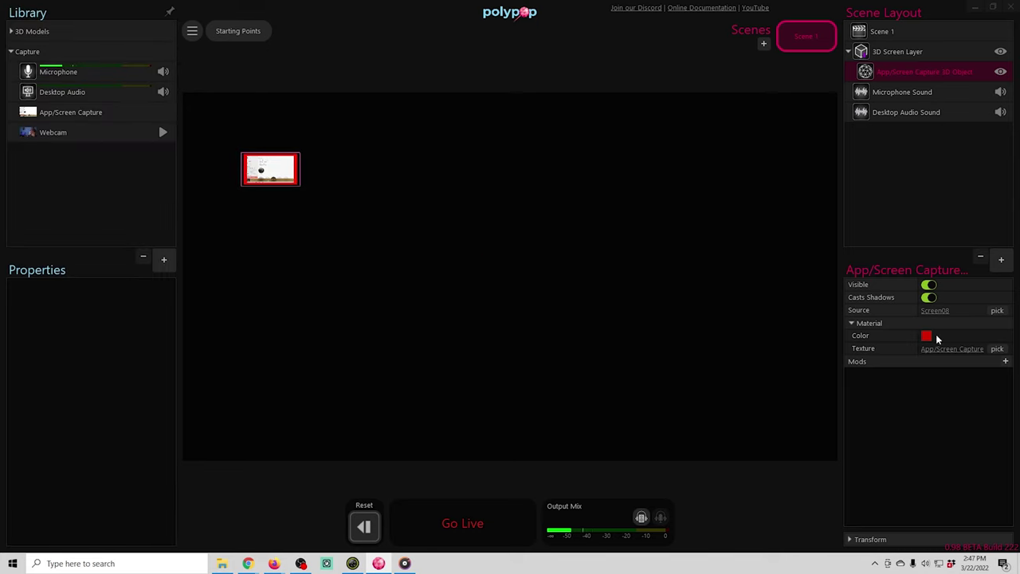
left_click(852, 540)
left_click_drag(962, 529, 998, 529)
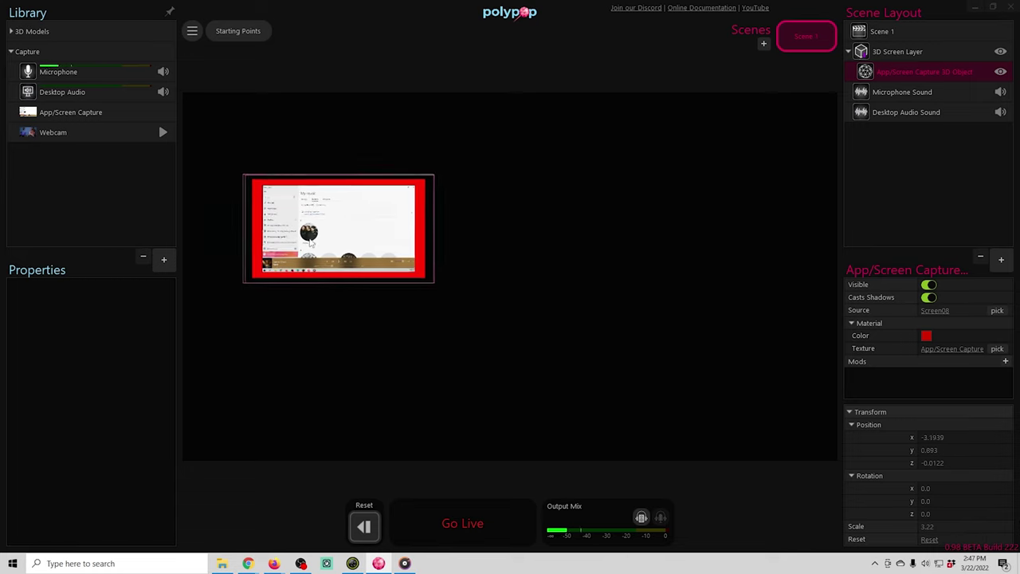
left_click(927, 336)
left_click_drag(829, 423, 770, 438)
left_click(909, 488)
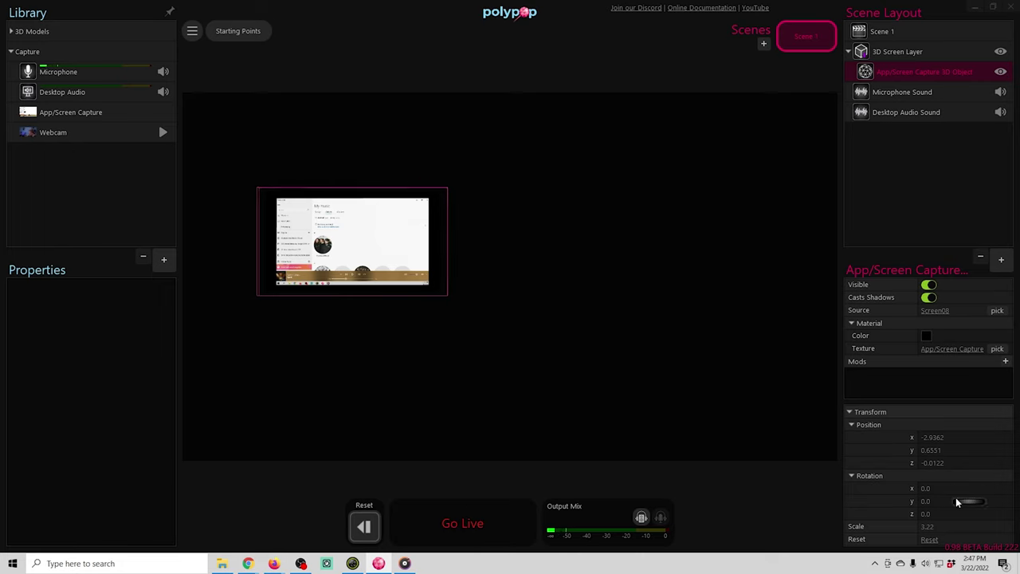
left_click_drag(961, 502, 968, 479)
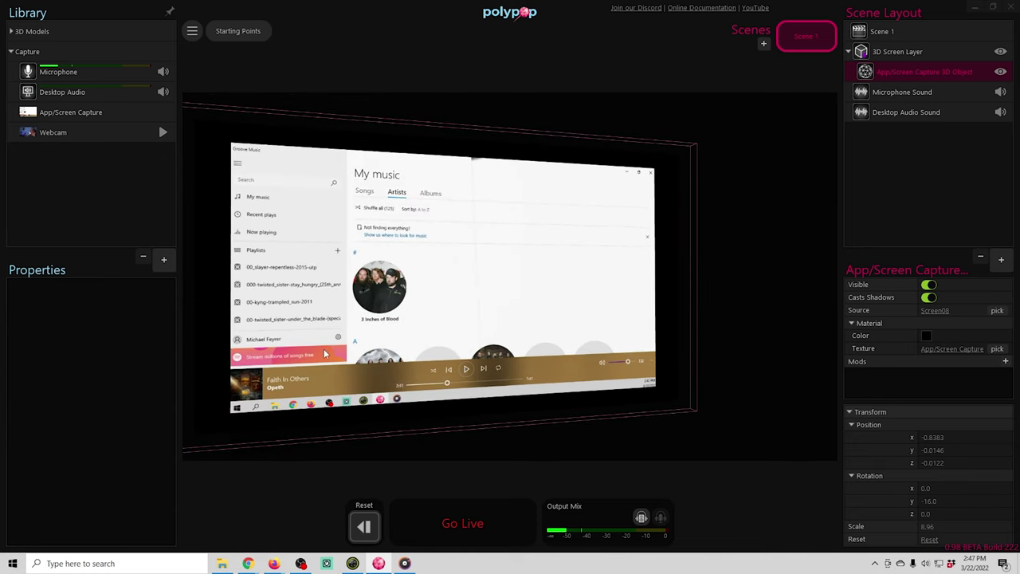
left_click(984, 224)
Step: Add a 2D Pattern using the Webcam source and stretch it across the whole canvas
left_click(1002, 260)
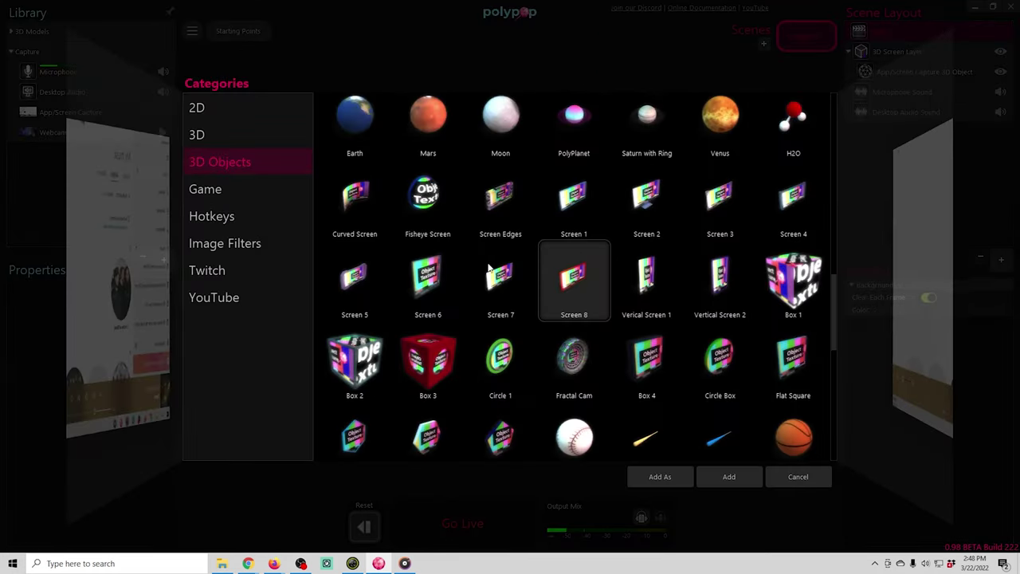
left_click(195, 108)
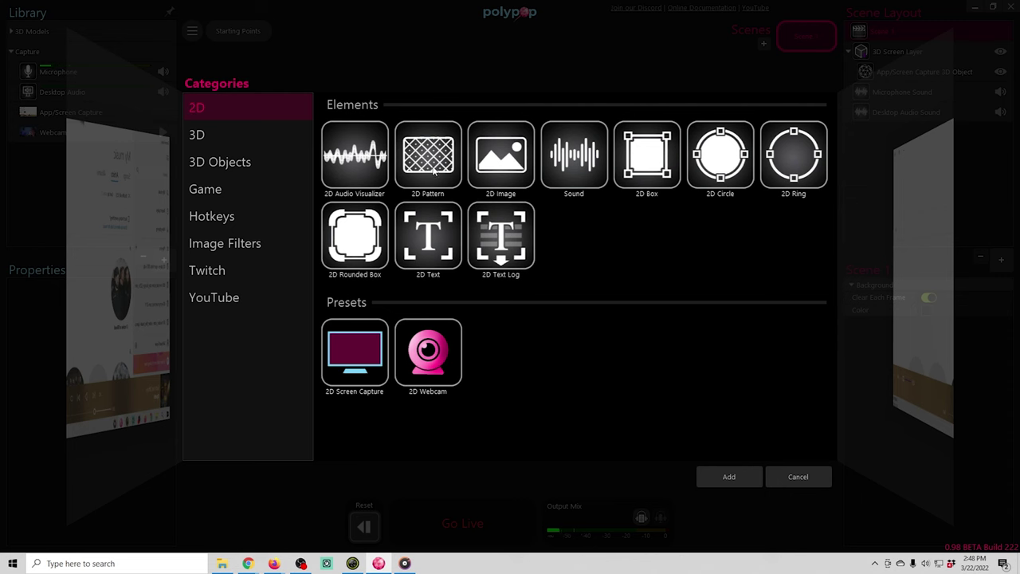
left_click(432, 165)
left_click(741, 476)
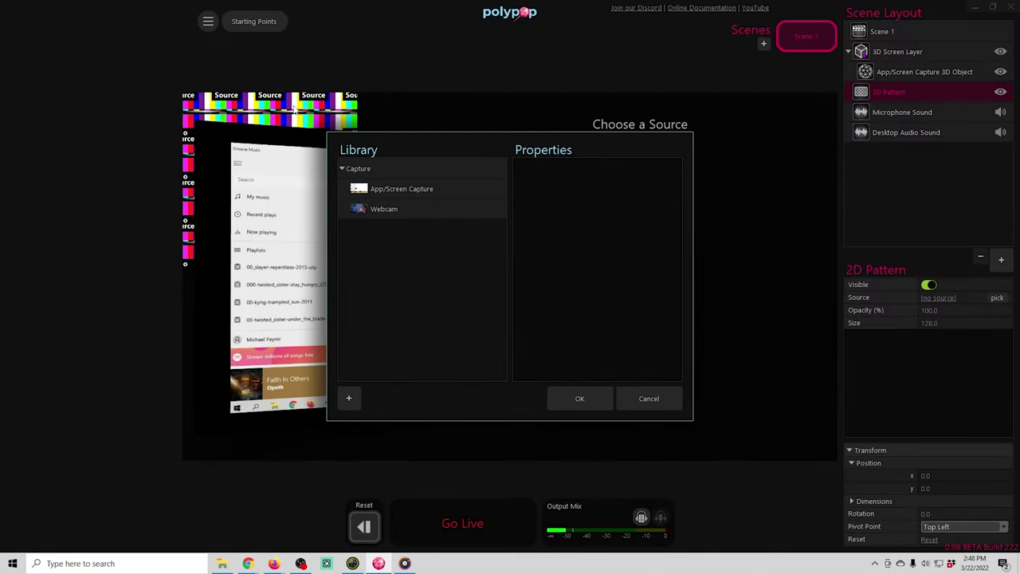
left_click(368, 209)
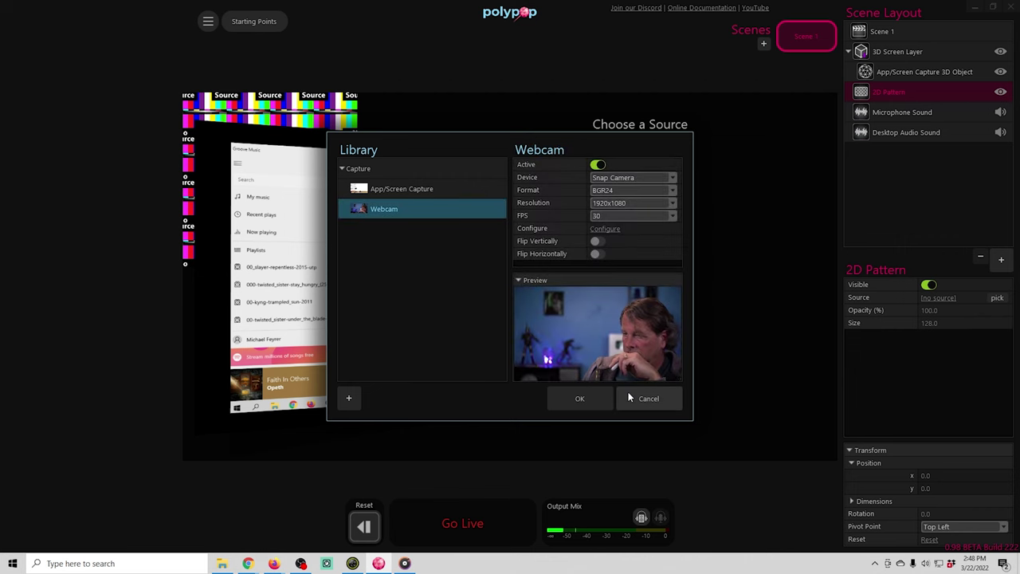
left_click(599, 398)
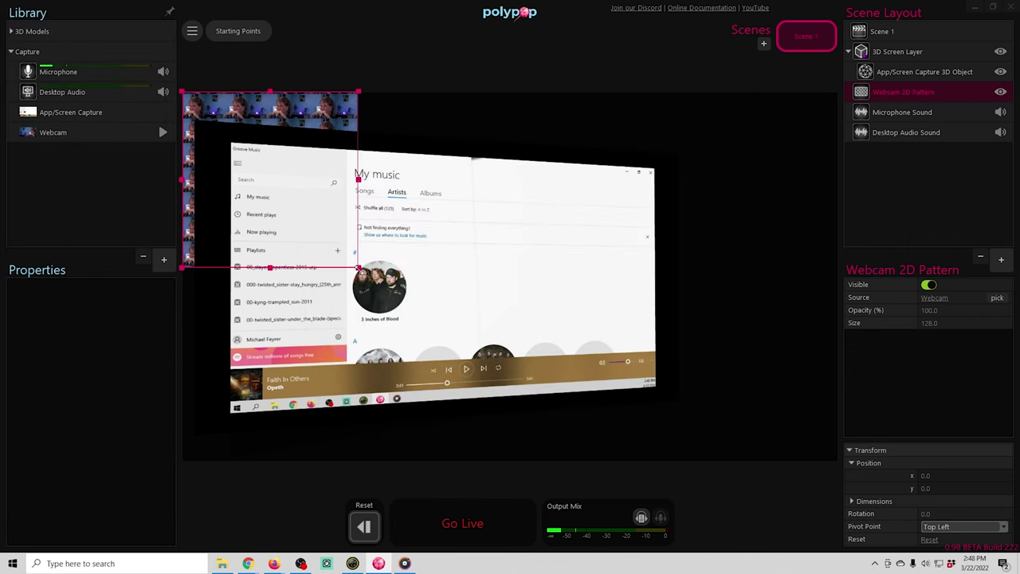
left_click_drag(360, 270, 839, 463)
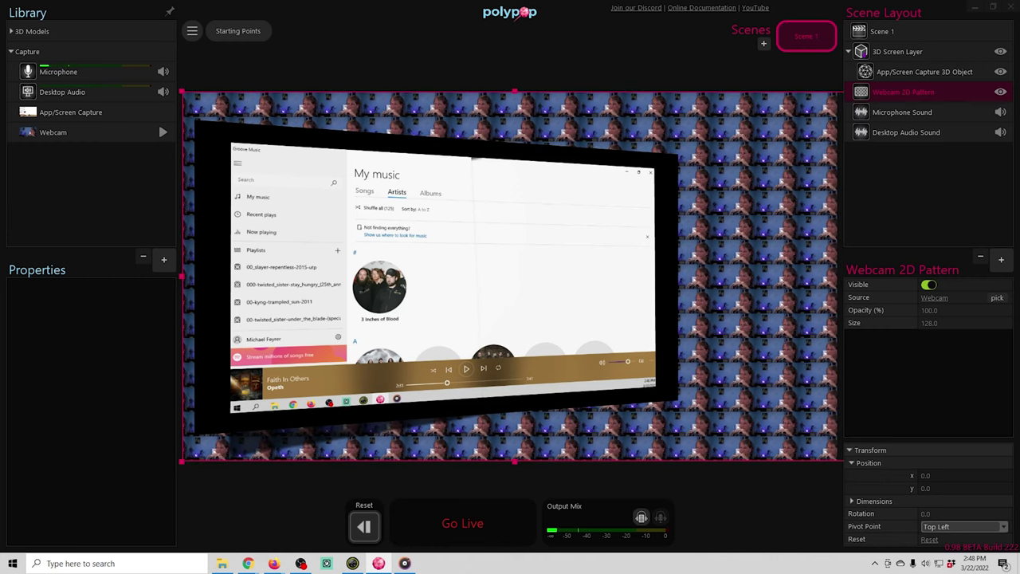
left_click(164, 259)
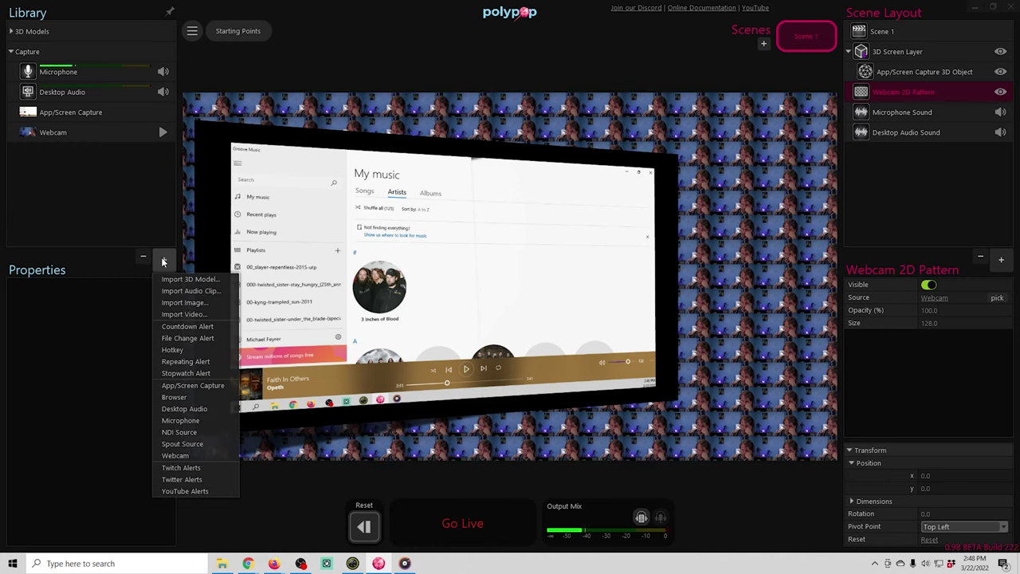
Step: Import the brick-wall image from the Color BG folder into the Library
left_click(179, 302)
double_click(230, 100)
left_click(231, 104)
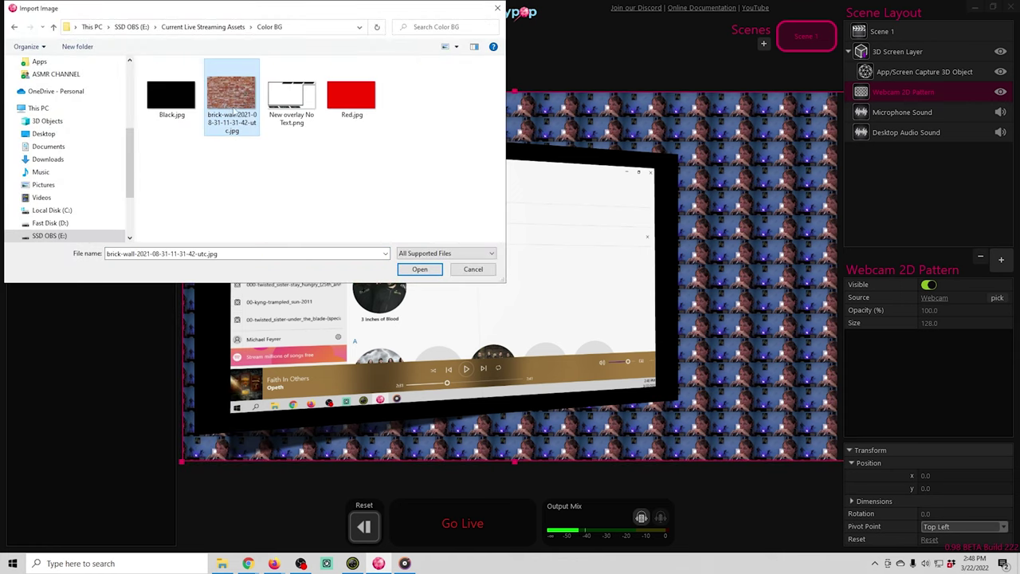
left_click(419, 269)
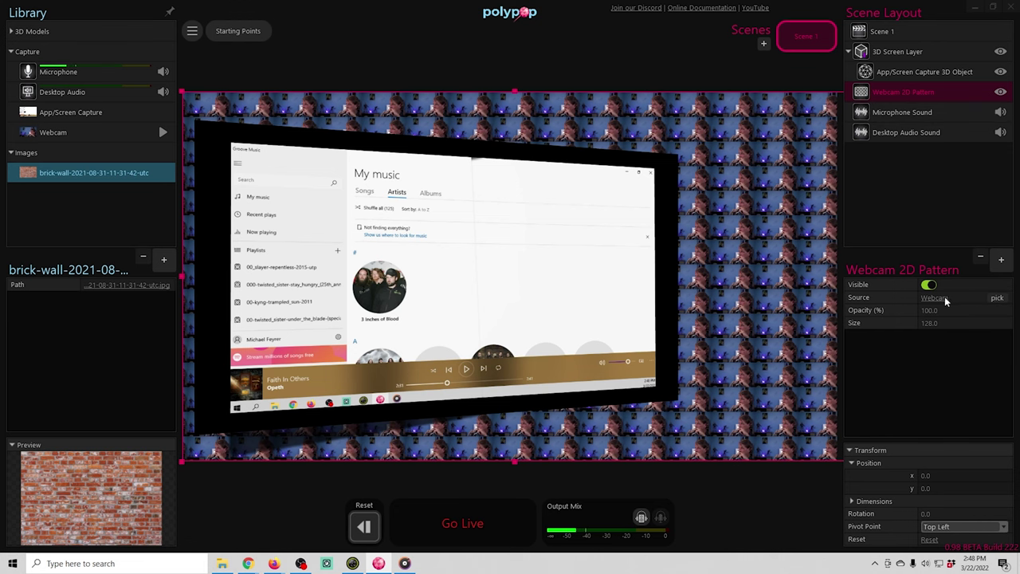
Step: Make the brick-wall image the pattern's source and raise the tile size to 637
left_click(996, 298)
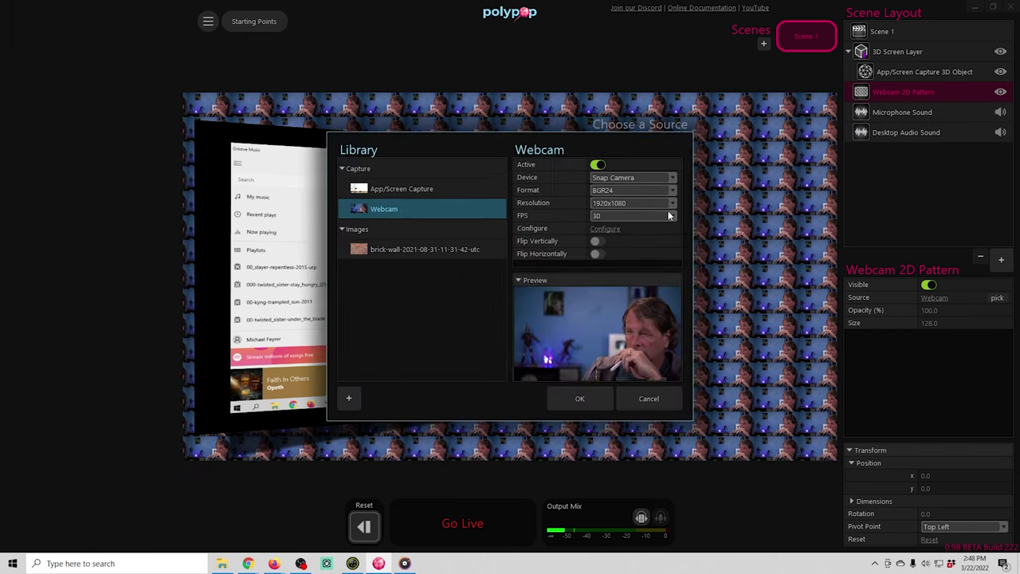
left_click(434, 249)
left_click(588, 398)
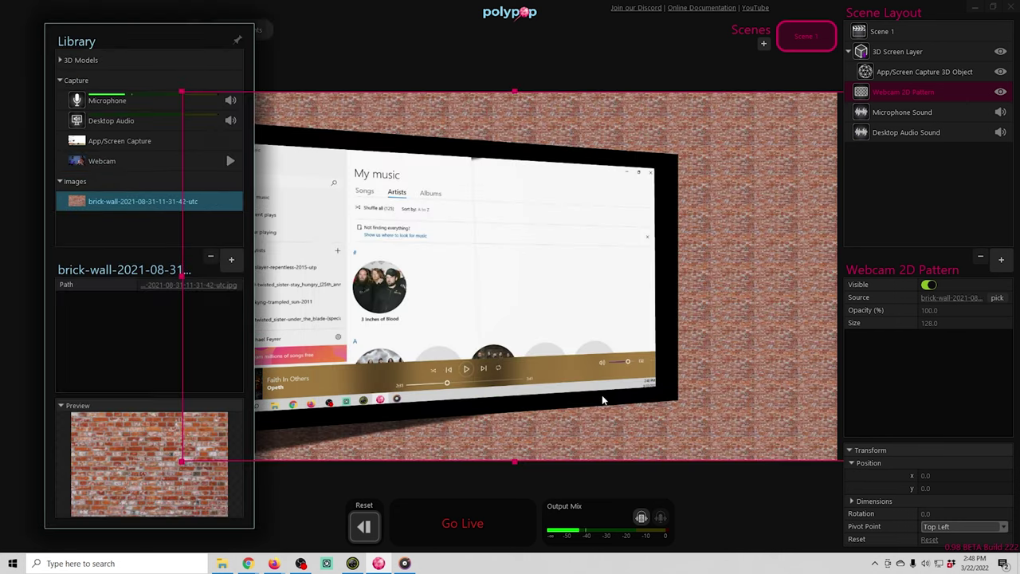
left_click_drag(957, 324, 986, 324)
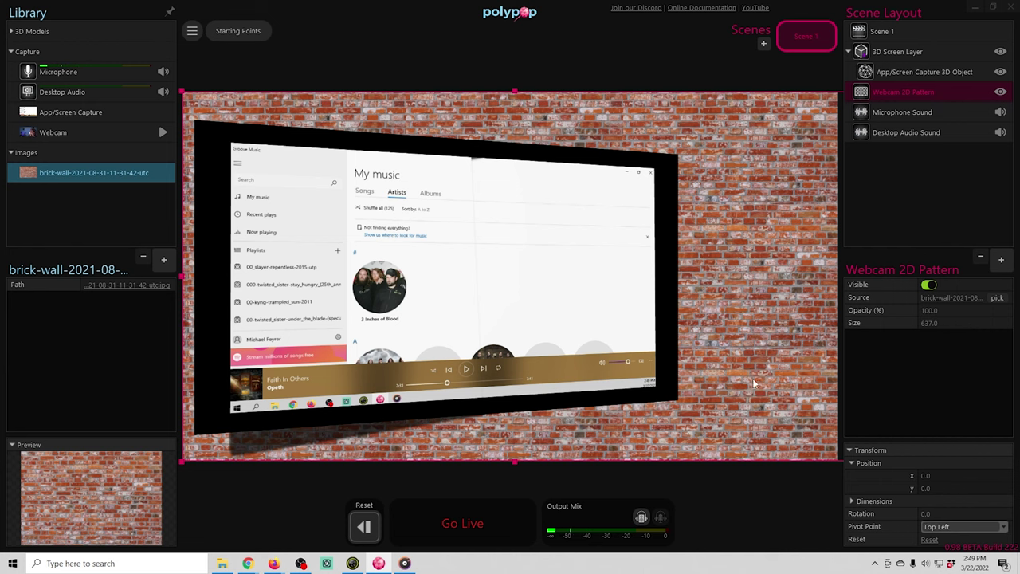
left_click(1001, 259)
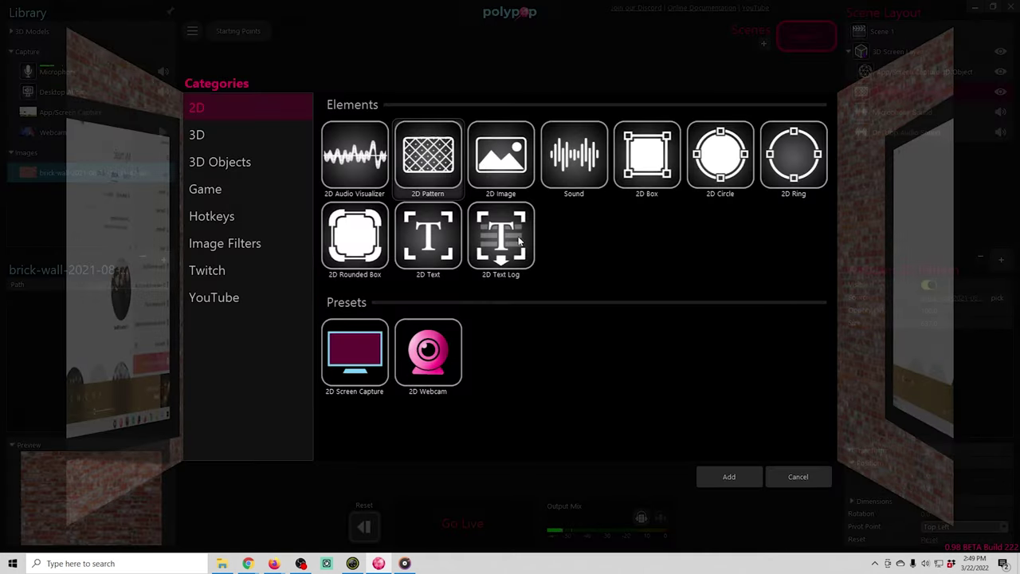
Step: Add a Hexagon 3D object textured with the Webcam, scaled to 2.96 and placed top-right
left_click(215, 165)
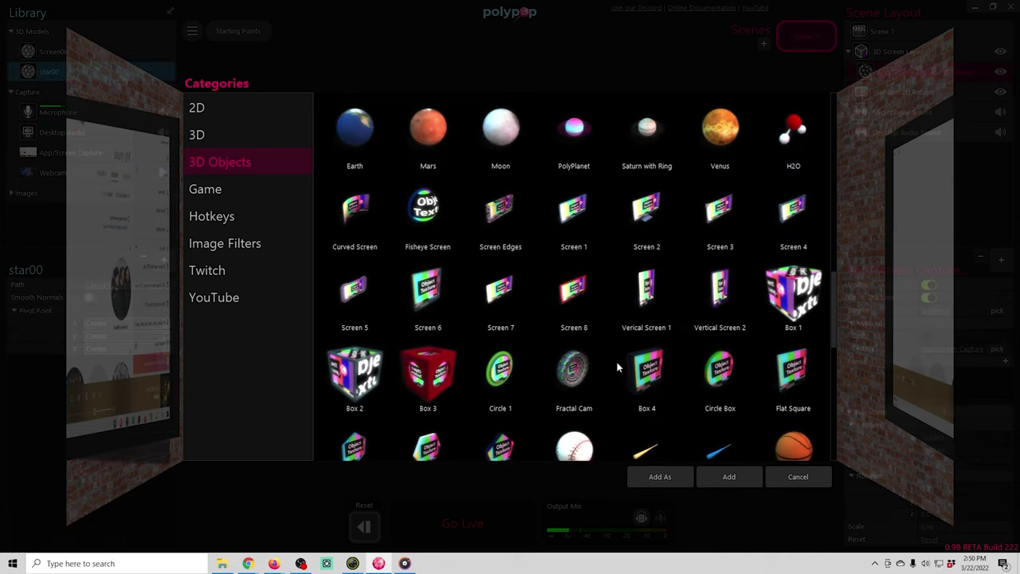
scroll(618, 367, "down", 1)
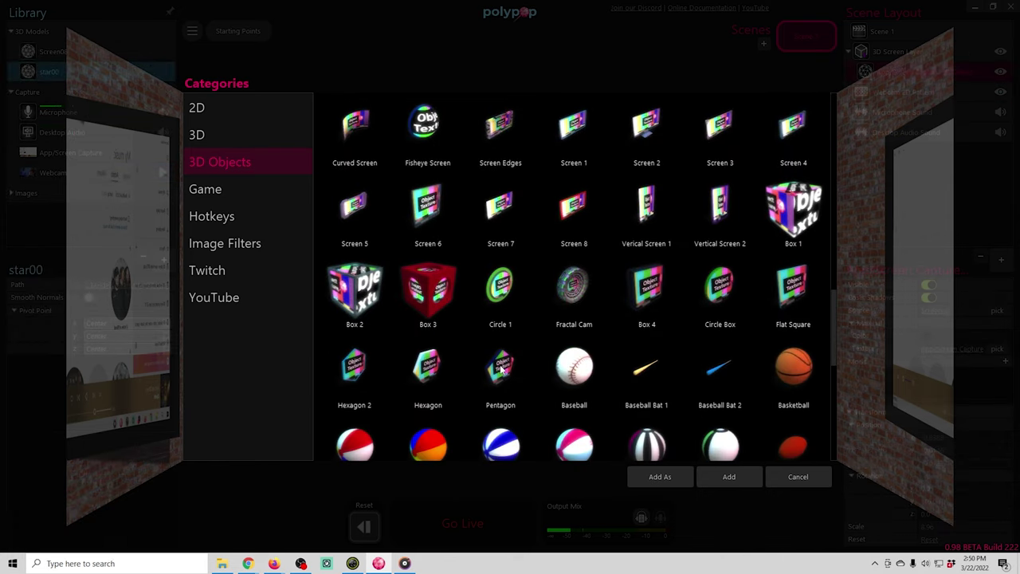
left_click(434, 372)
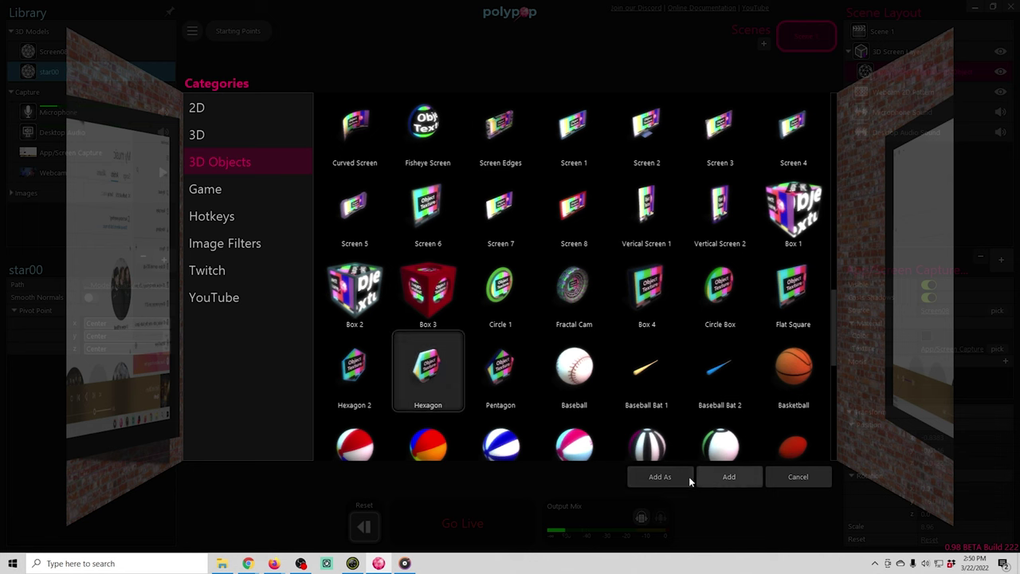
left_click(719, 476)
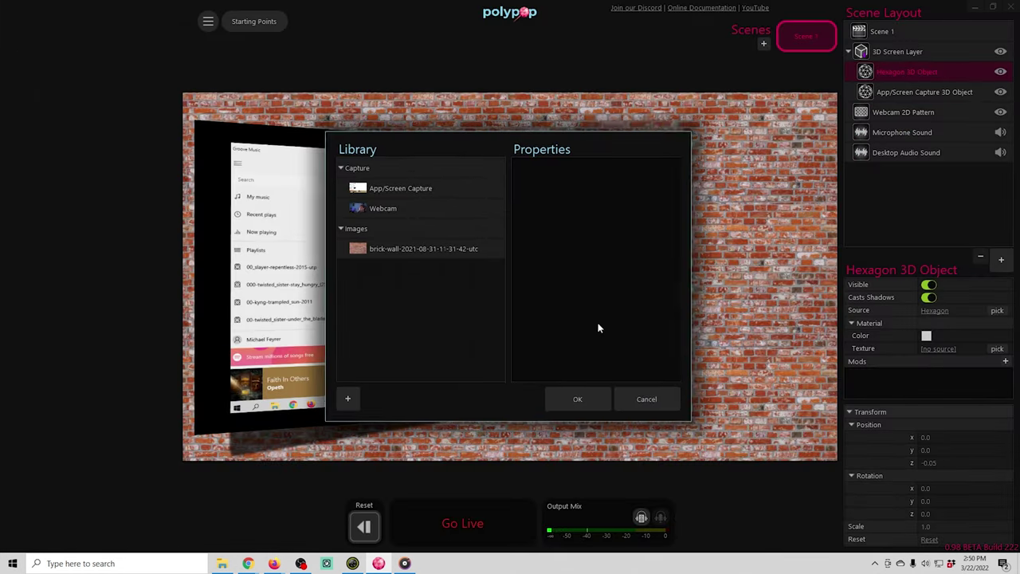
left_click(361, 209)
left_click(581, 397)
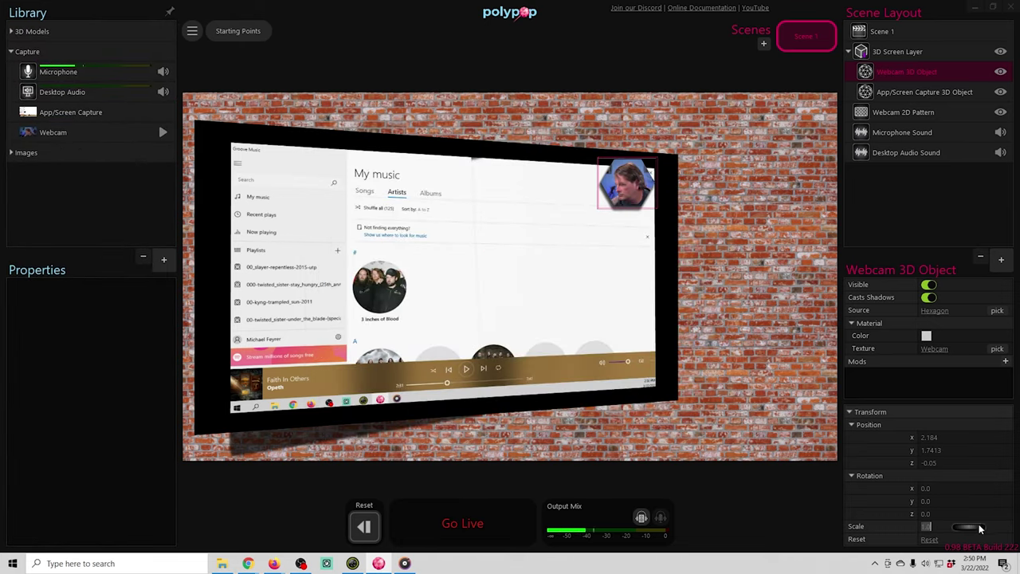
left_click_drag(968, 527, 933, 531)
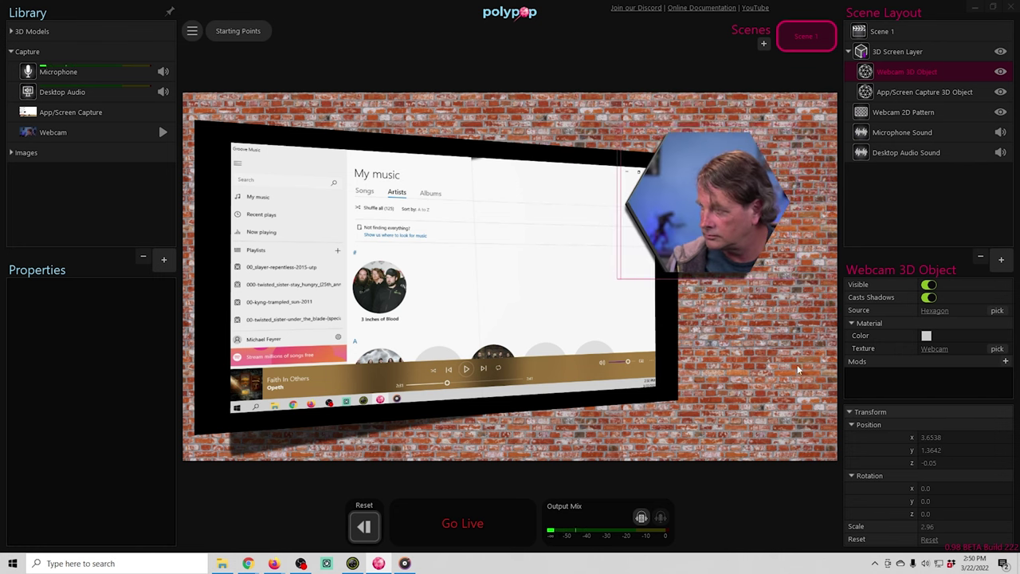
left_click_drag(718, 263, 765, 190)
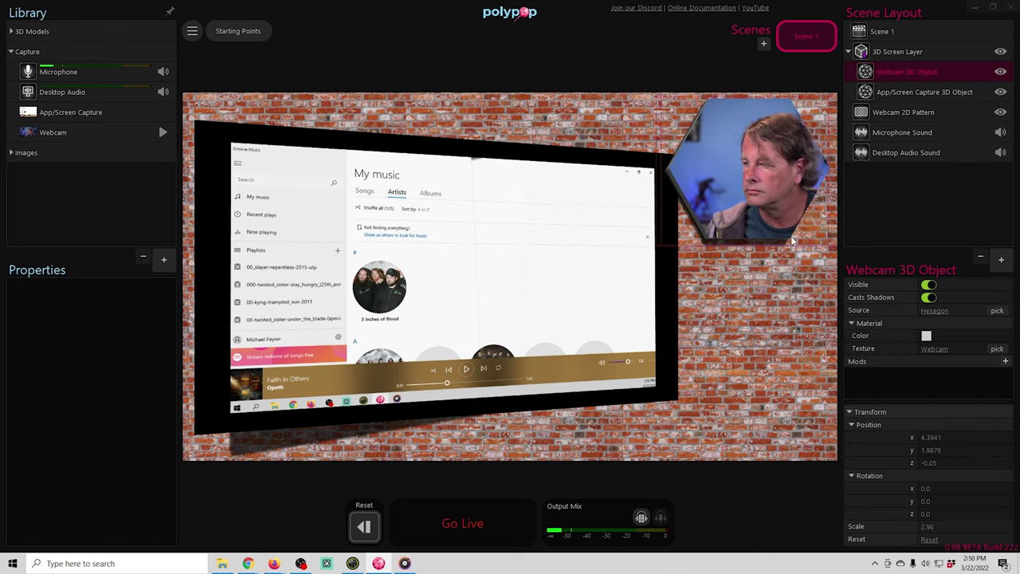
Step: Add a Spin Action to the hexagon: y 360, time 3, Exponential Ease, and test it
left_click(1006, 362)
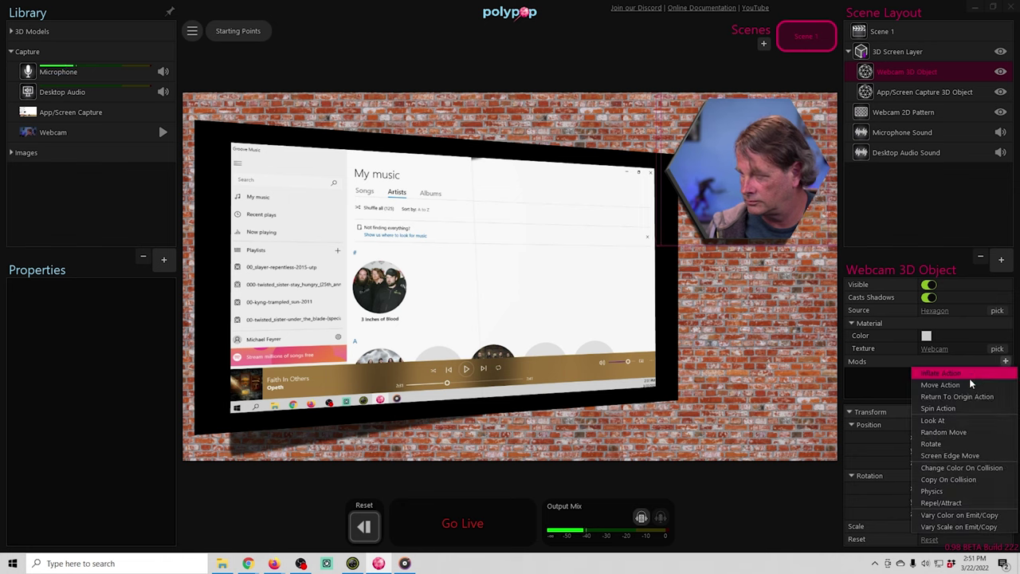
left_click(931, 407)
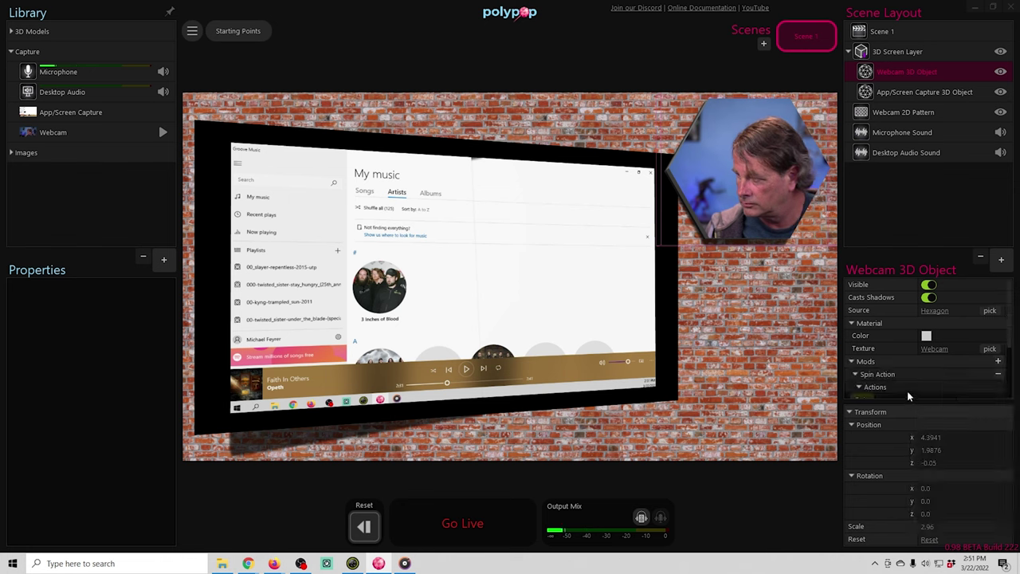
scroll(908, 389, "down", 1)
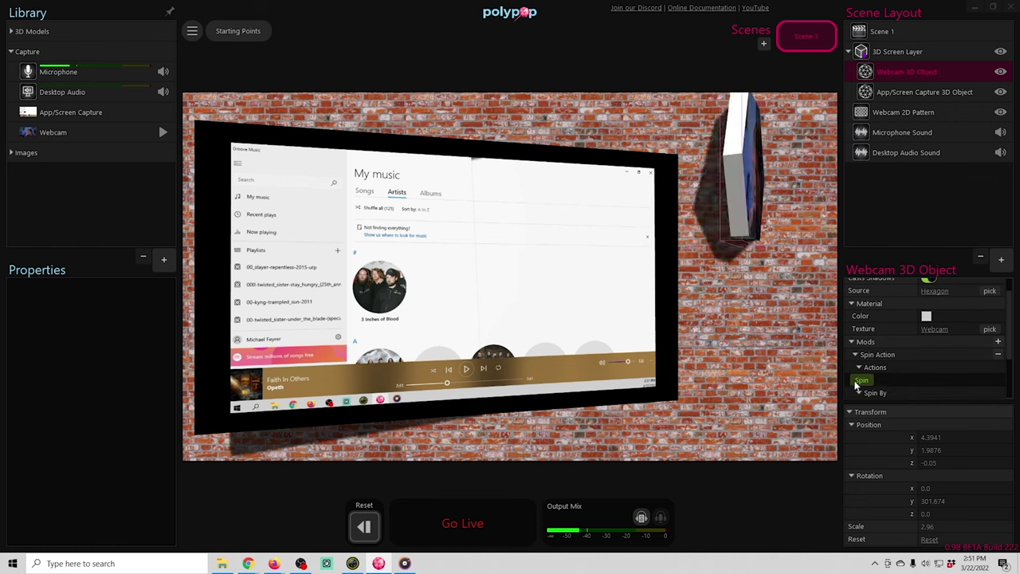
scroll(895, 356, "down", 1)
scroll(897, 361, "down", 1)
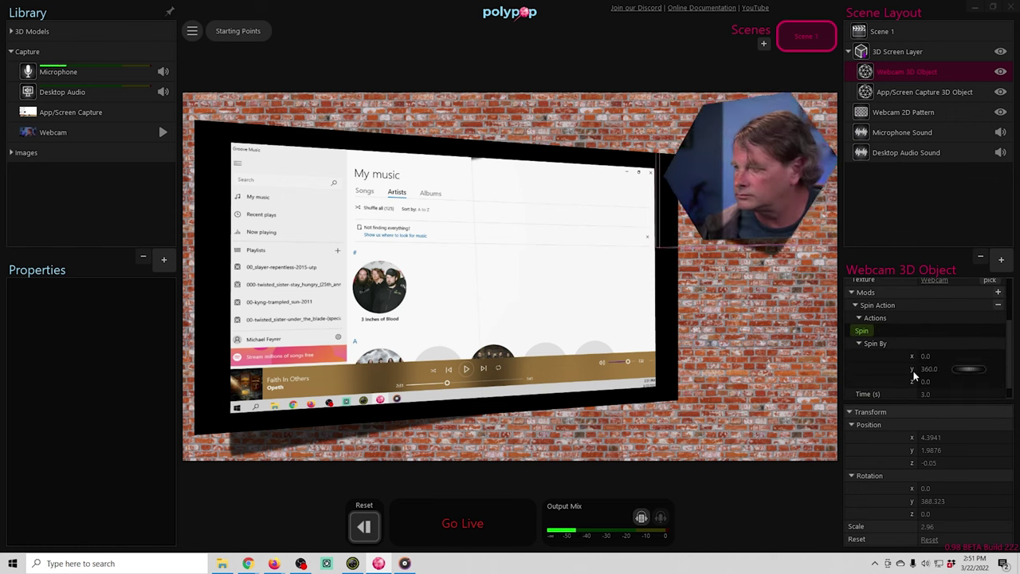
left_click(961, 393)
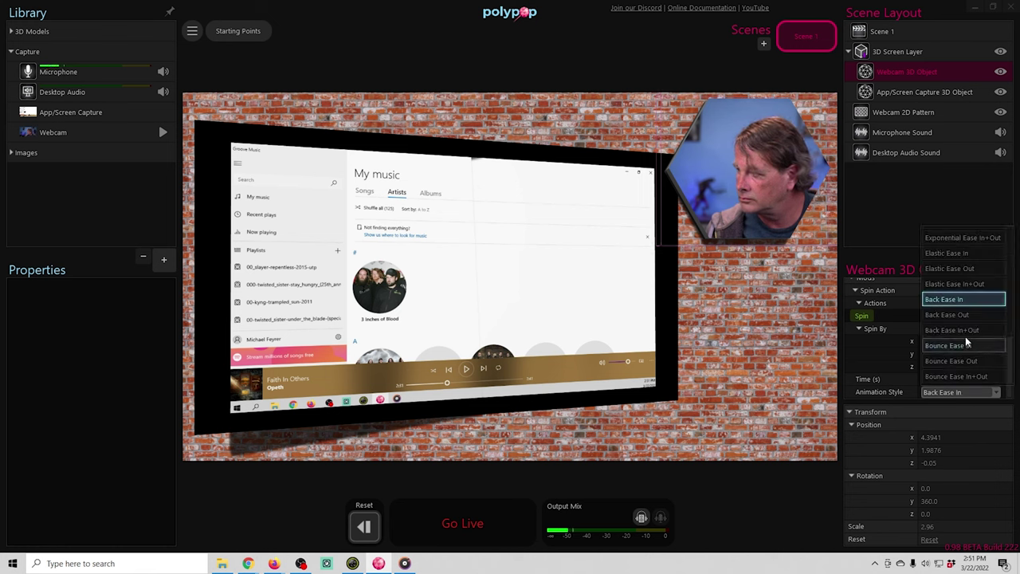
scroll(965, 248, "up", 2)
left_click(964, 244)
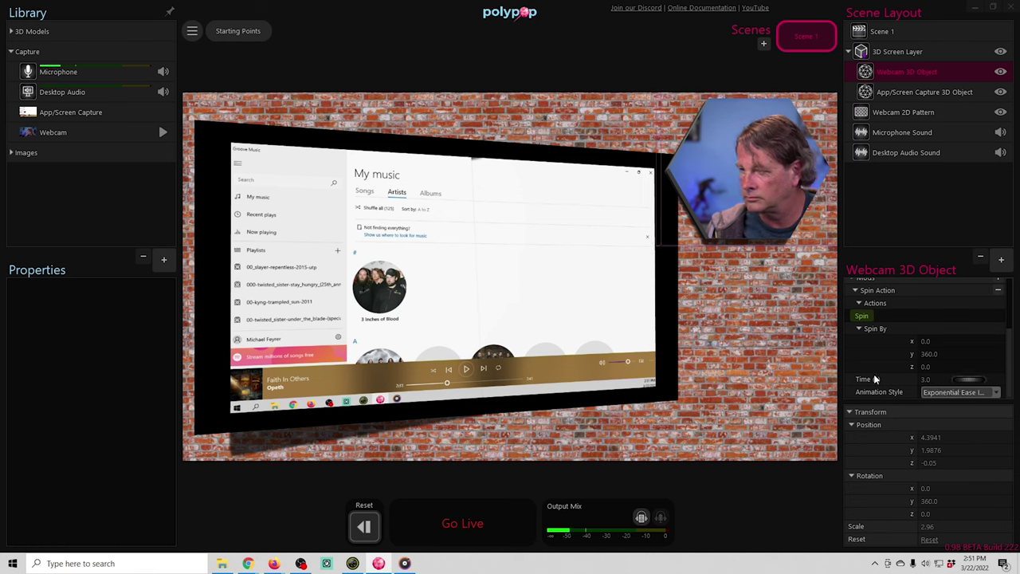
left_click(863, 317)
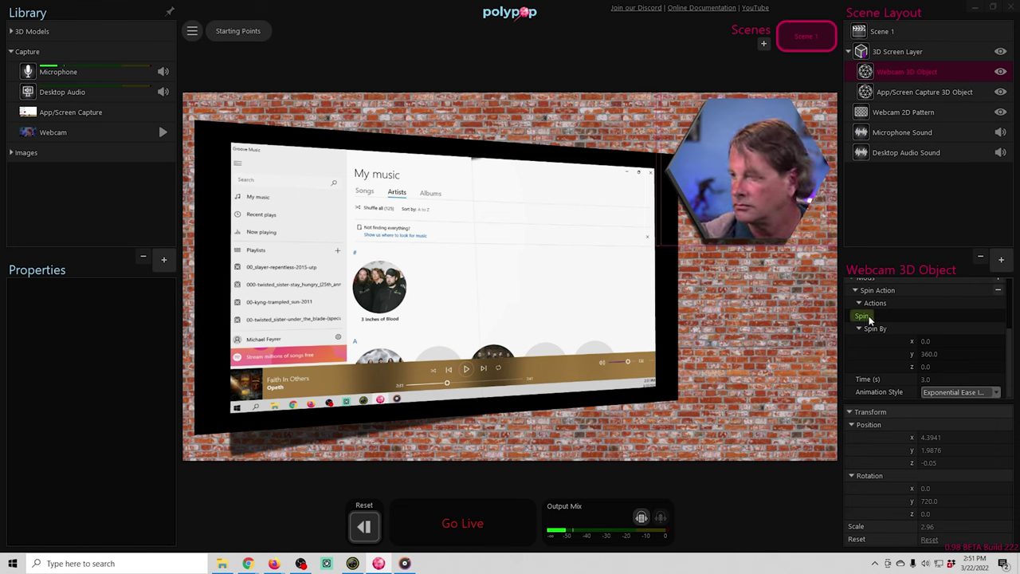
left_click(163, 260)
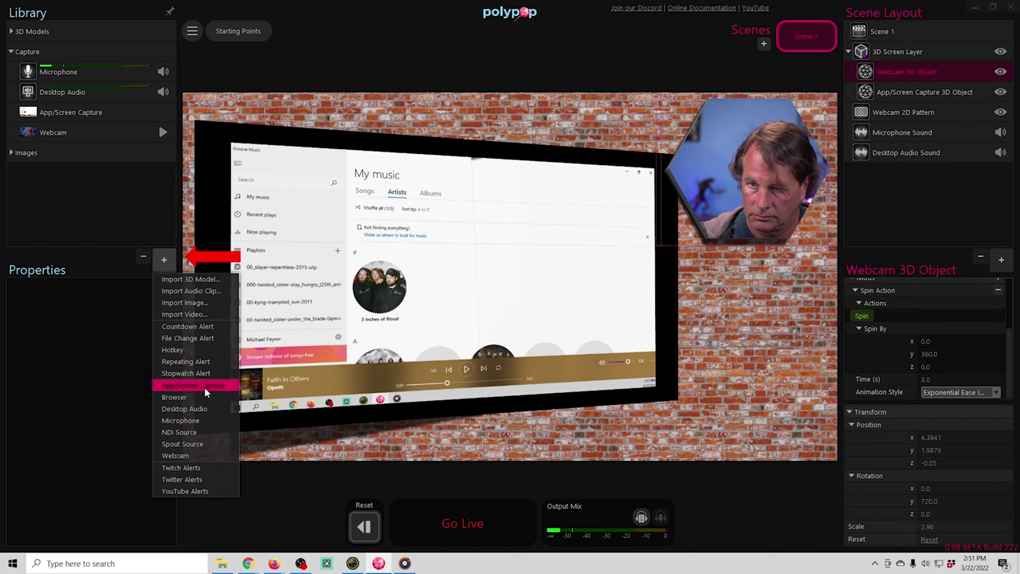
Step: Add a Repeating Alert with a longer interval to trigger the hexagon's spin
left_click(192, 360)
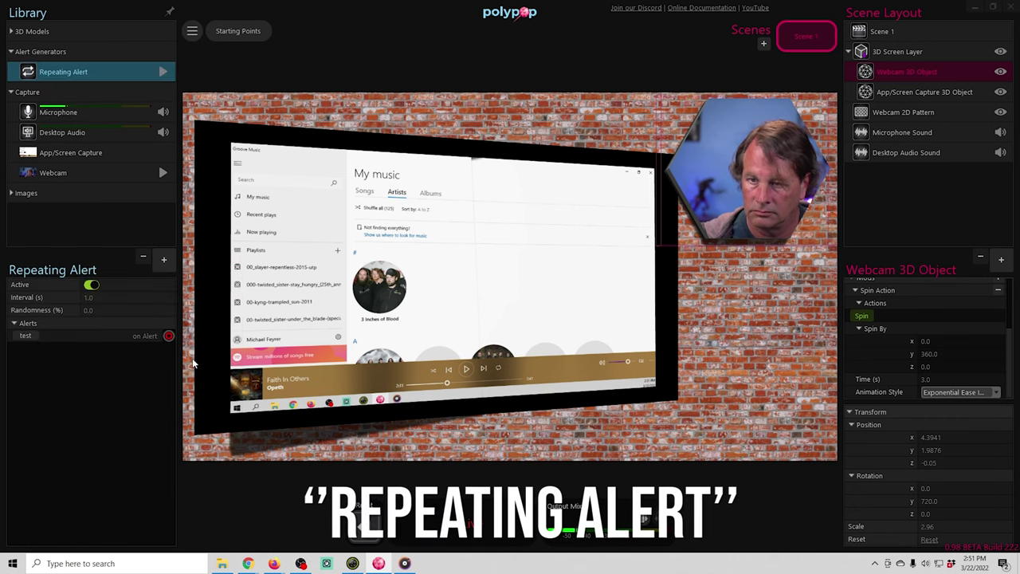
mouse_move(112, 301)
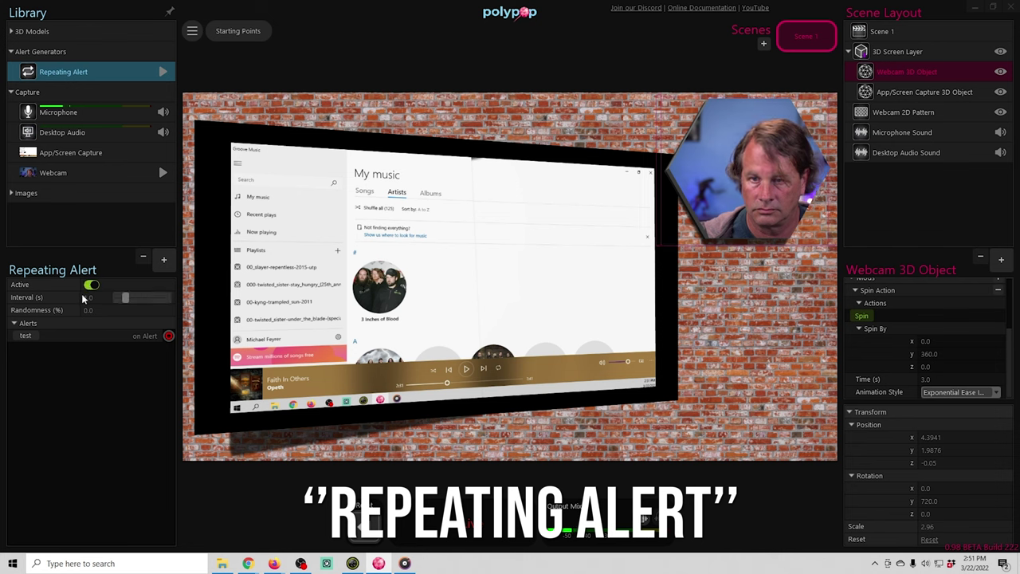
left_click_drag(127, 297, 852, 316)
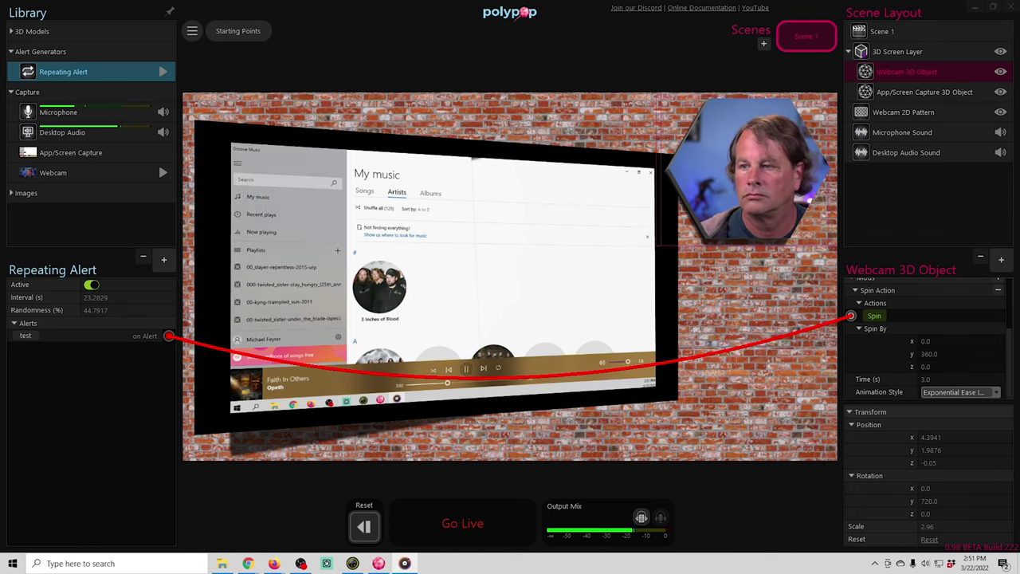
Step: Nudge the screen-capture 3D panel left and down and scale it up to 9.99
left_click(469, 278)
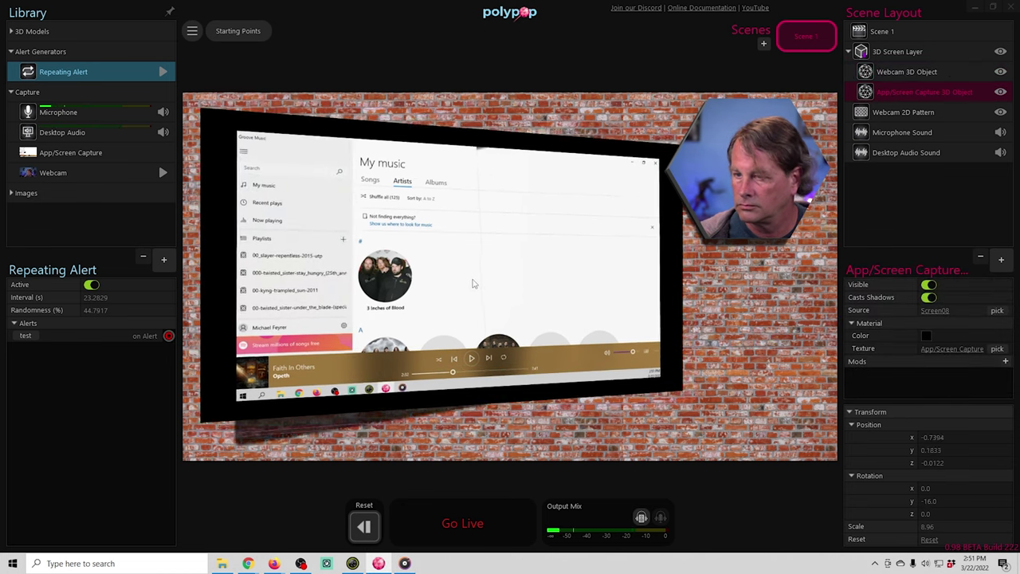
left_click_drag(473, 283, 467, 287)
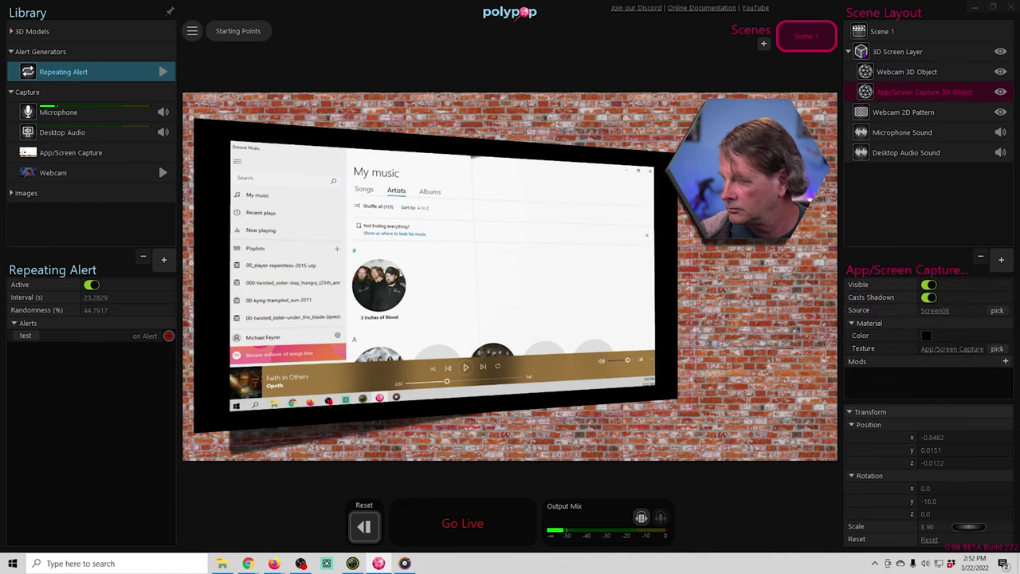
scroll(491, 327, "up", 3)
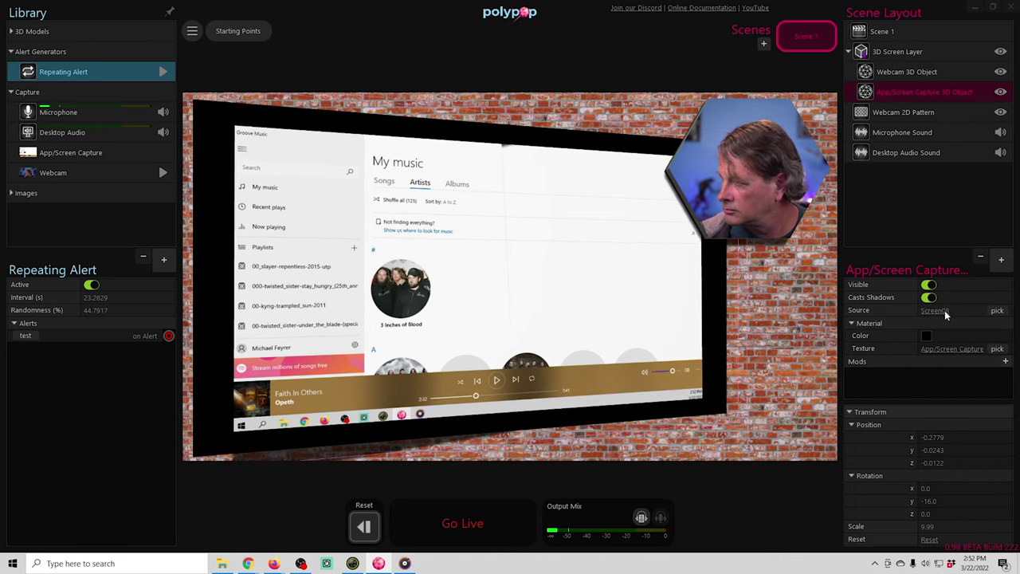
Step: Create Scene 2 and add the Microphone and Desktop Audio sounds to it
left_click(763, 45)
left_click(101, 130)
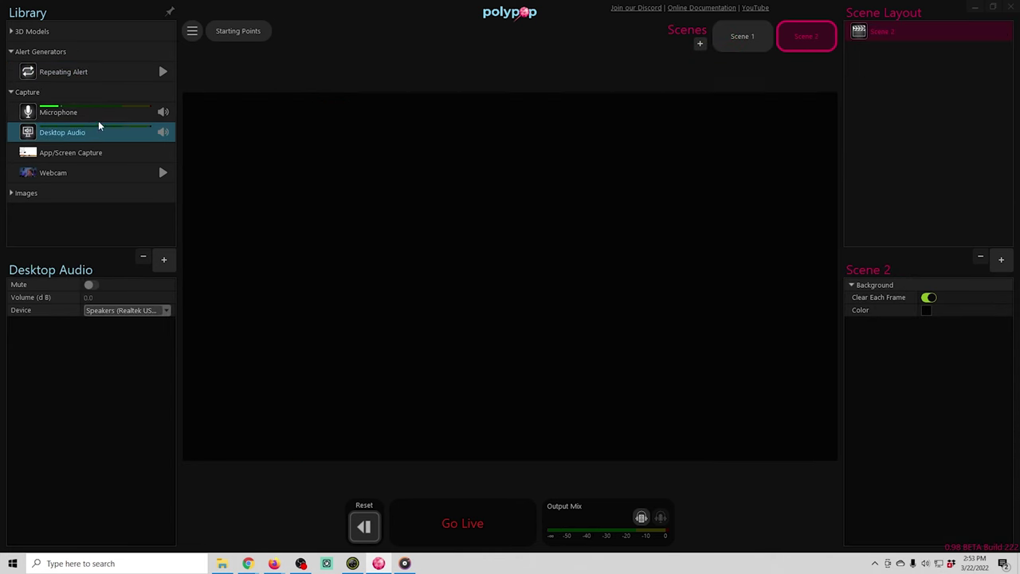
left_click_drag(54, 116, 369, 187)
left_click_drag(91, 133, 425, 204)
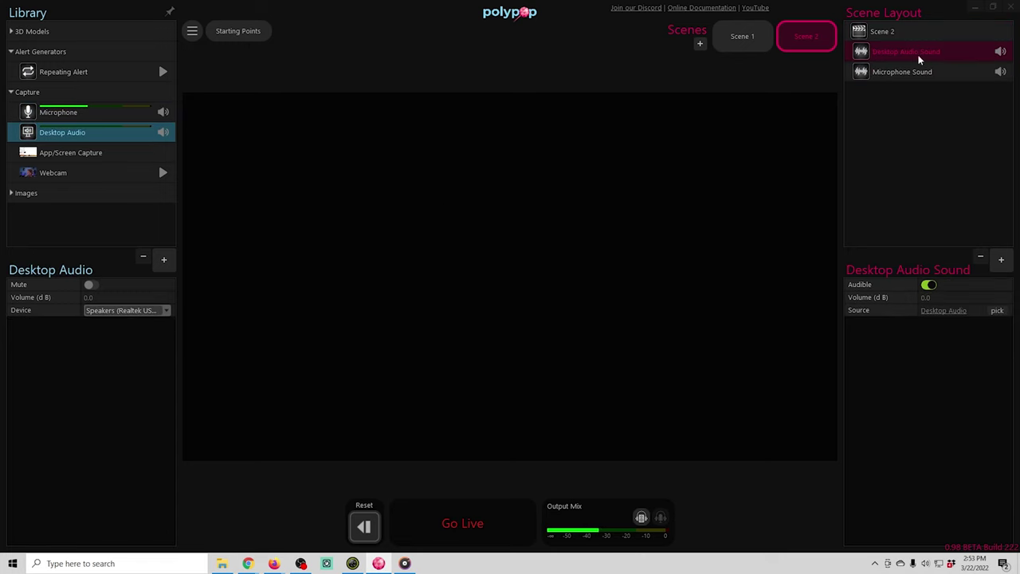
Step: Add an App/Screen Capture 2 source capturing the YouTube Studio live chat Chrome window
left_click(164, 260)
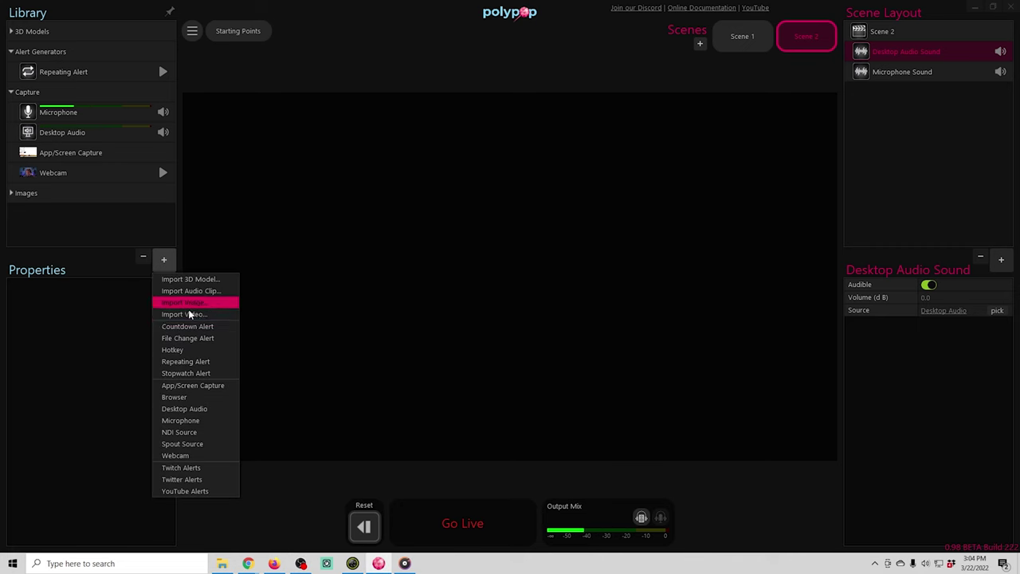
left_click(193, 386)
left_click(127, 285)
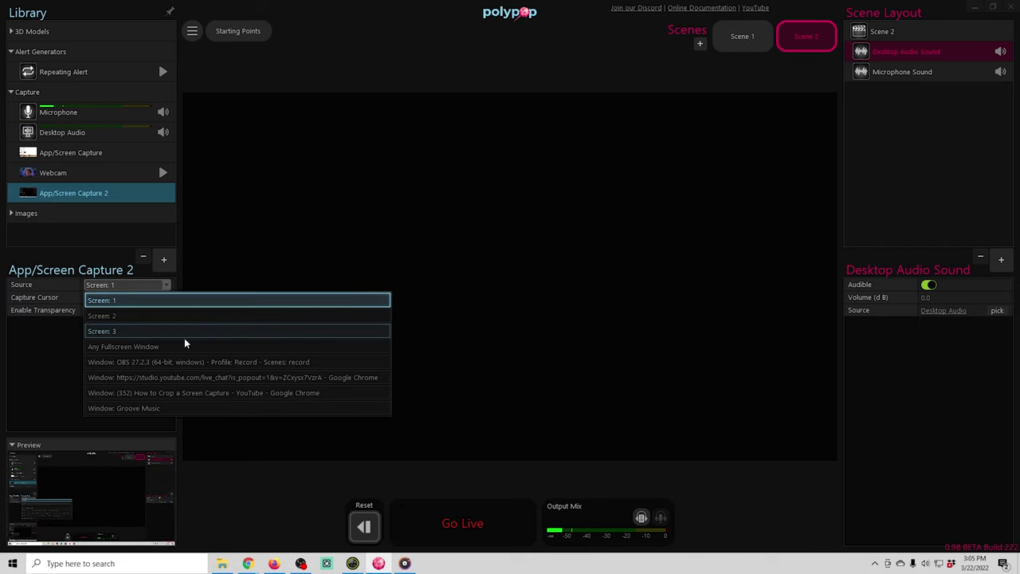
left_click(207, 380)
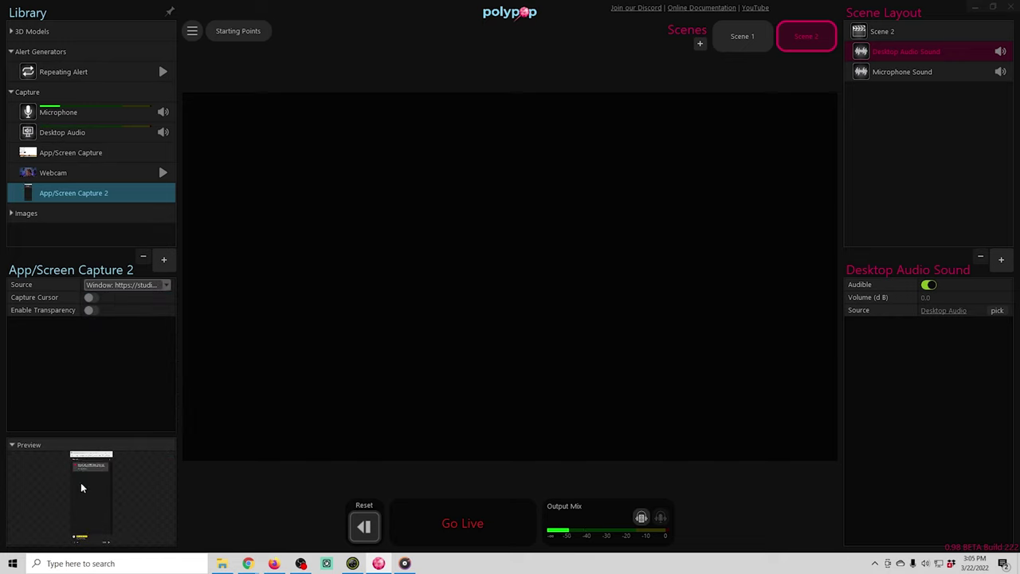
mouse_move(130, 200)
Step: Crop the chat capture: Top 108, Bottom 114, and a sliver off the right edge
left_click(166, 196)
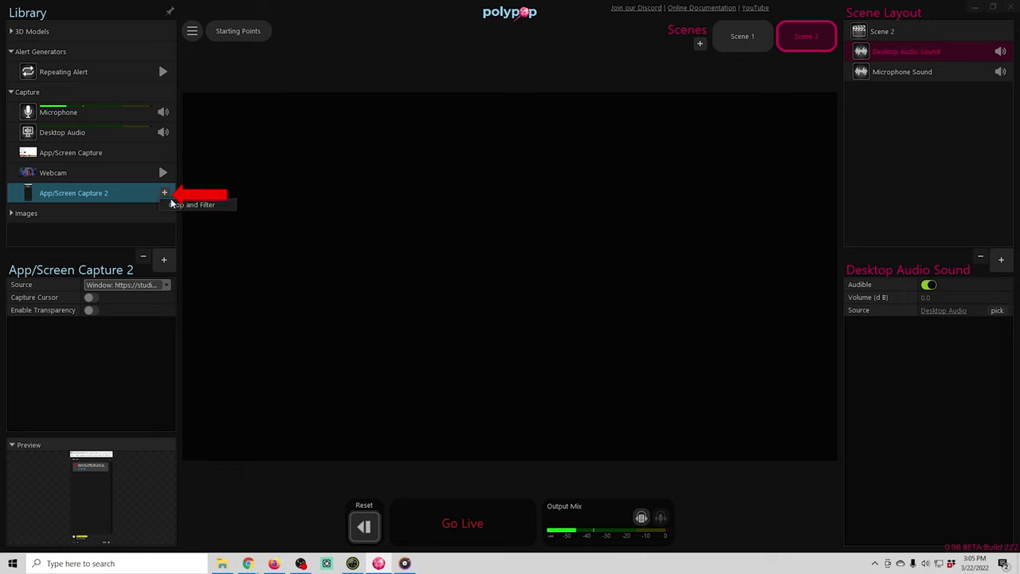
left_click(175, 205)
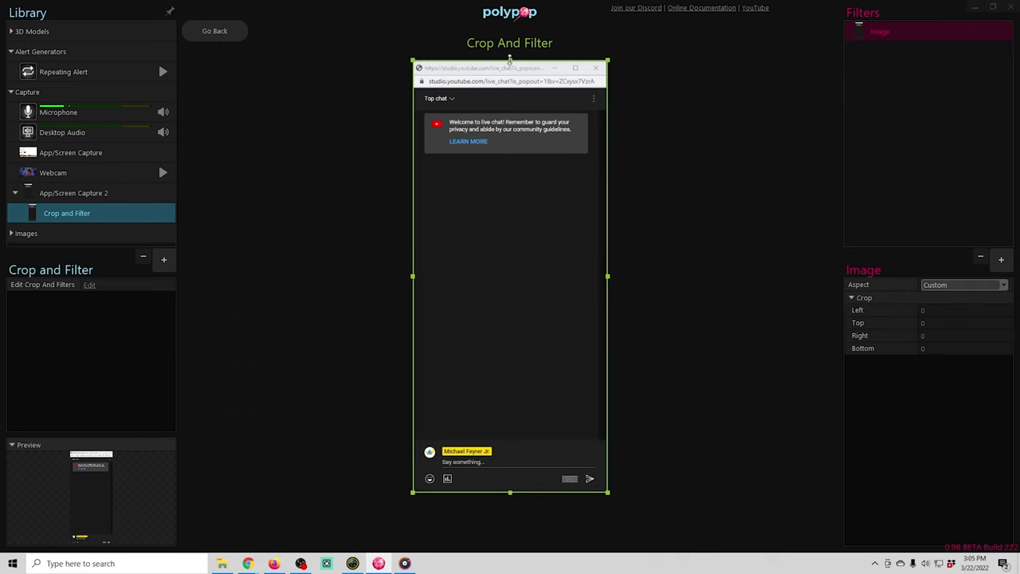
left_click_drag(509, 60, 512, 107)
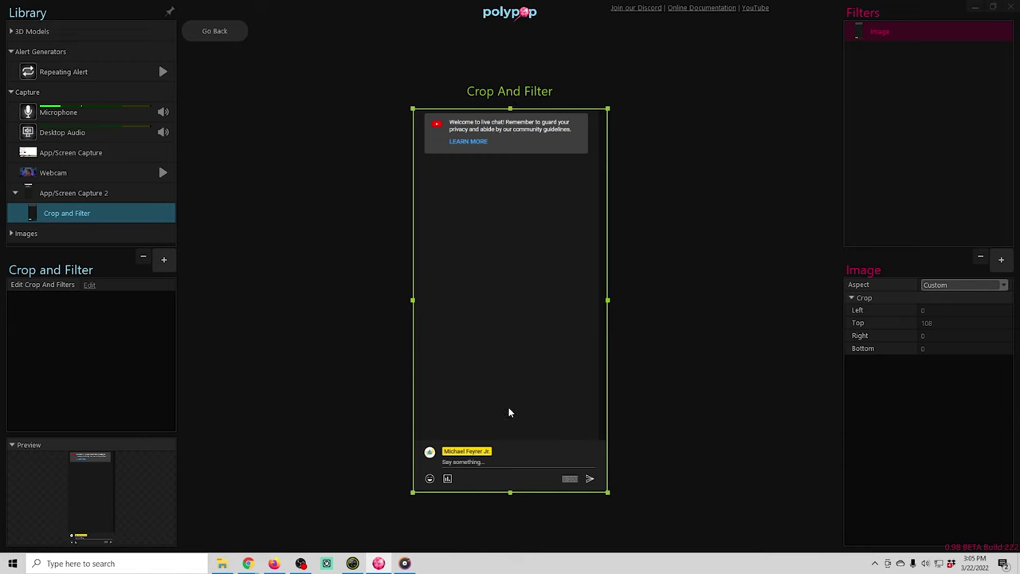
left_click_drag(512, 493, 510, 442)
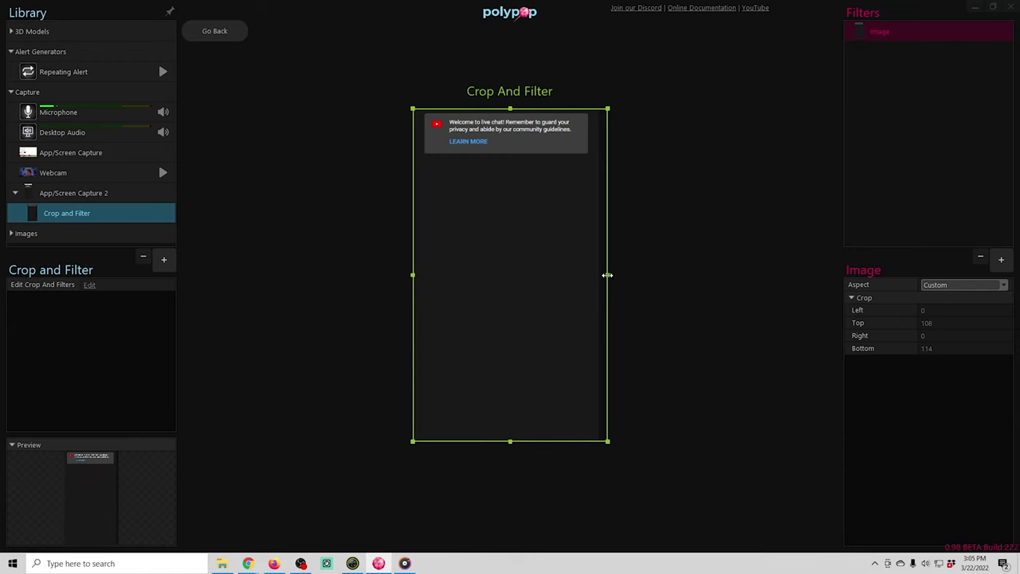
left_click_drag(607, 275, 599, 275)
left_click(205, 30)
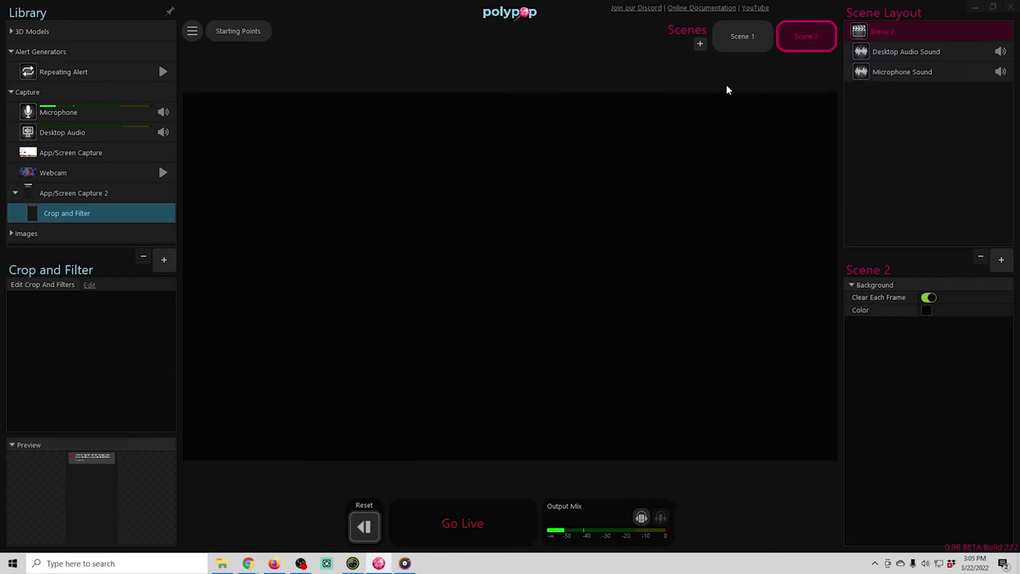
Step: Add a Vertical Screen 2 3D object textured with the cropped Crop and Filter chat capture
left_click(1001, 261)
left_click(218, 164)
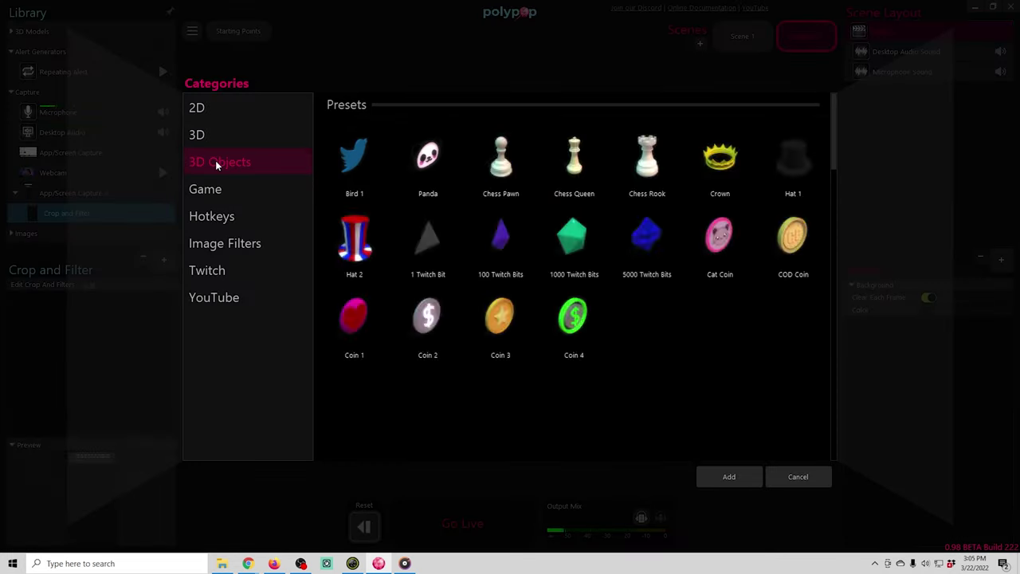
scroll(590, 298, "down", 5)
scroll(590, 297, "down", 6)
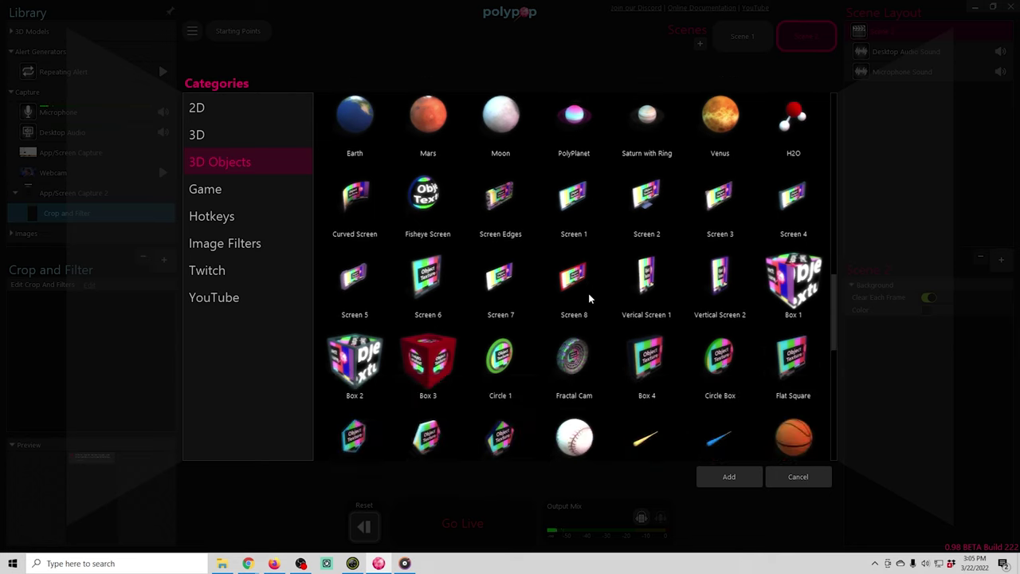
left_click(645, 283)
left_click(724, 289)
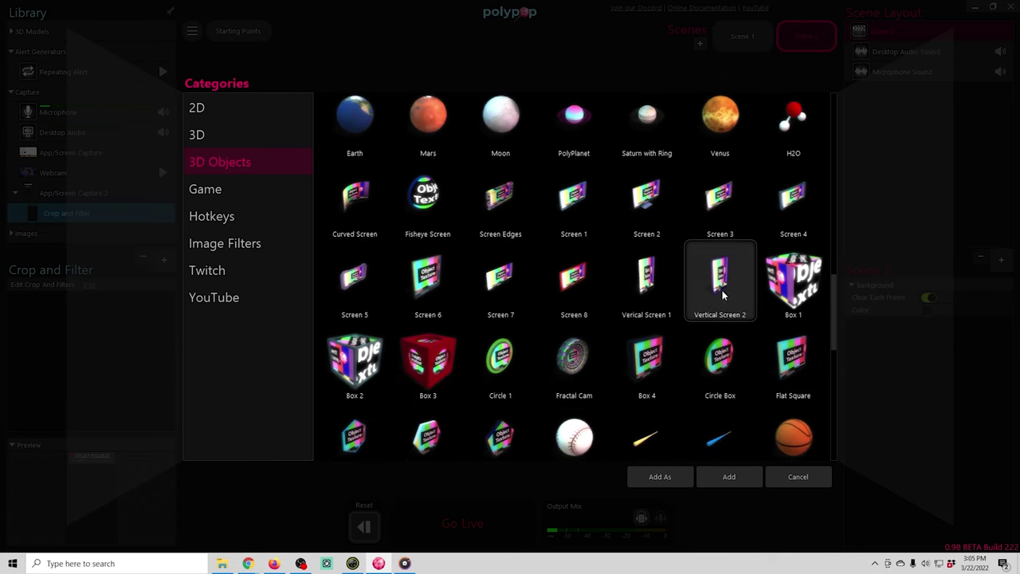
left_click(732, 475)
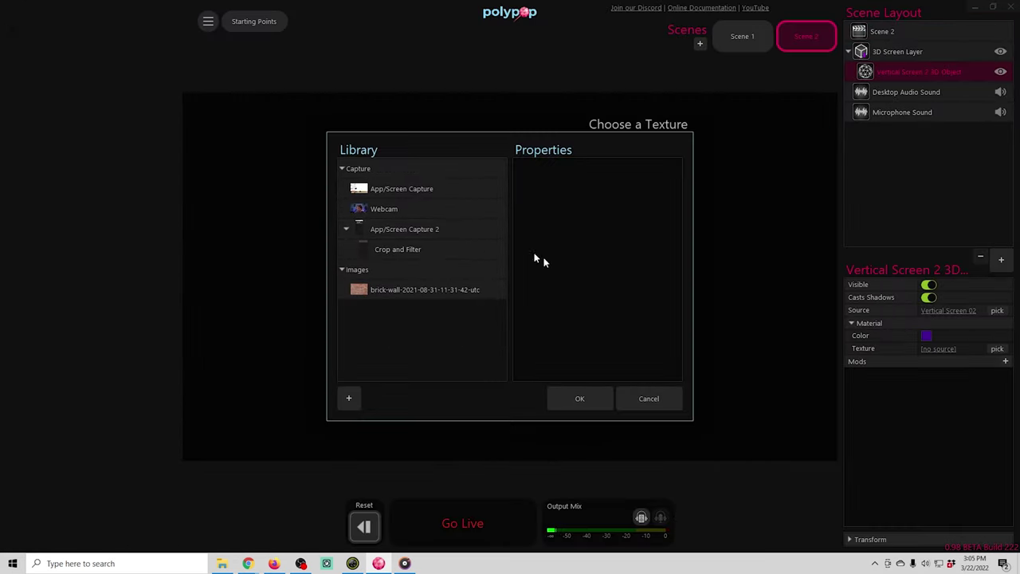
left_click(579, 408)
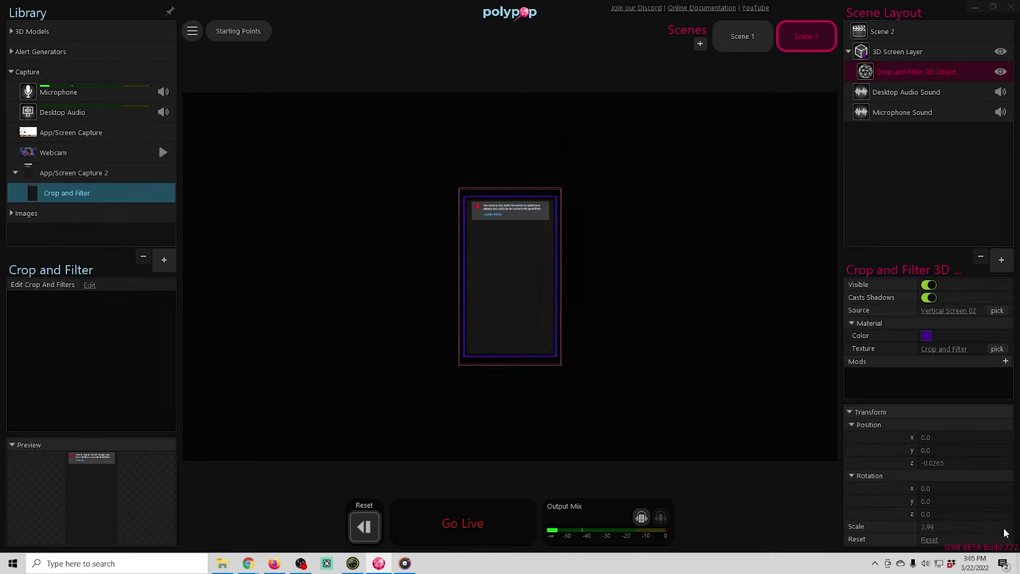
Step: Scale the chat screen to 5.9, shift it left, and turn it -14° on y
left_click_drag(996, 536, 944, 526)
left_click_drag(482, 227, 281, 235)
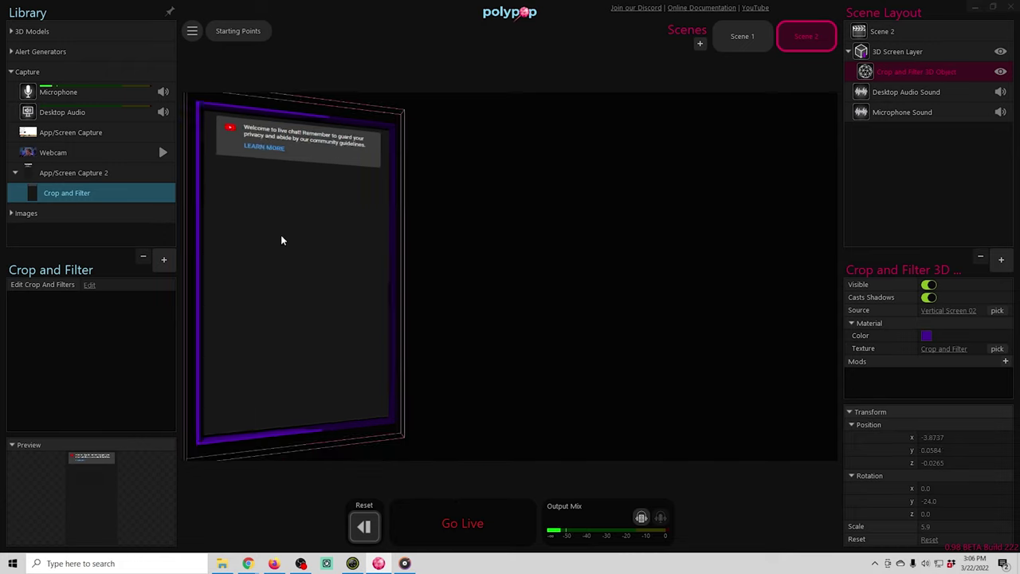
left_click_drag(311, 327, 305, 330)
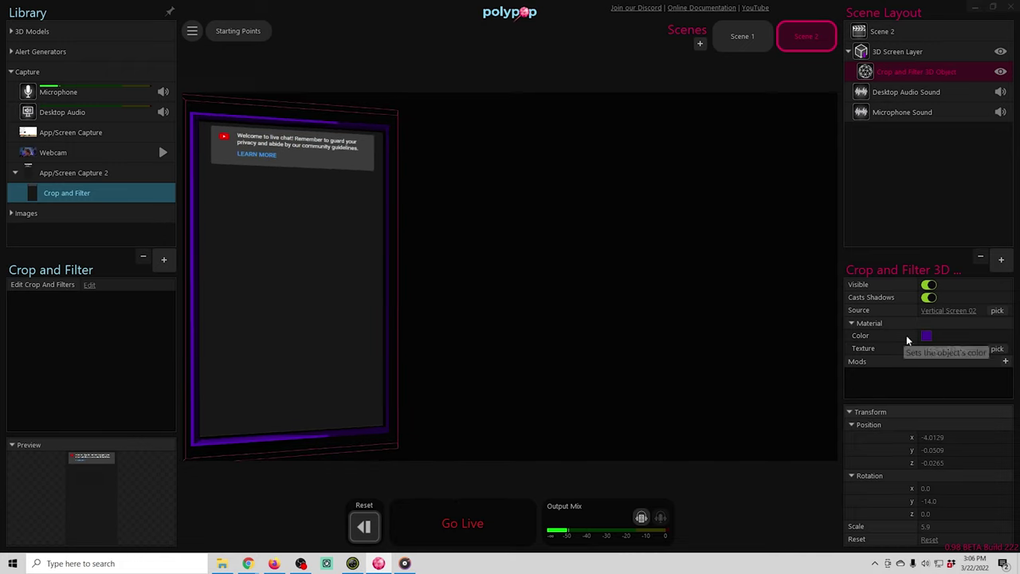
Step: Colour the chat screen's frame yellow
left_click(926, 336)
left_click_drag(914, 328, 934, 444)
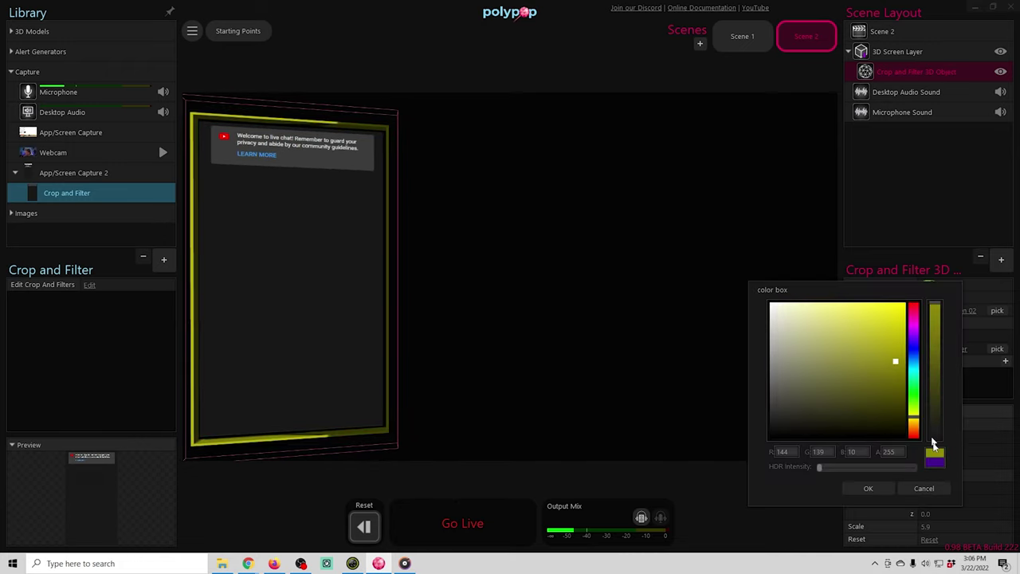
left_click(869, 489)
left_click(763, 382)
left_click(996, 259)
Step: Add a Screen 3 object textured with the App/Screen Capture
left_click(501, 198)
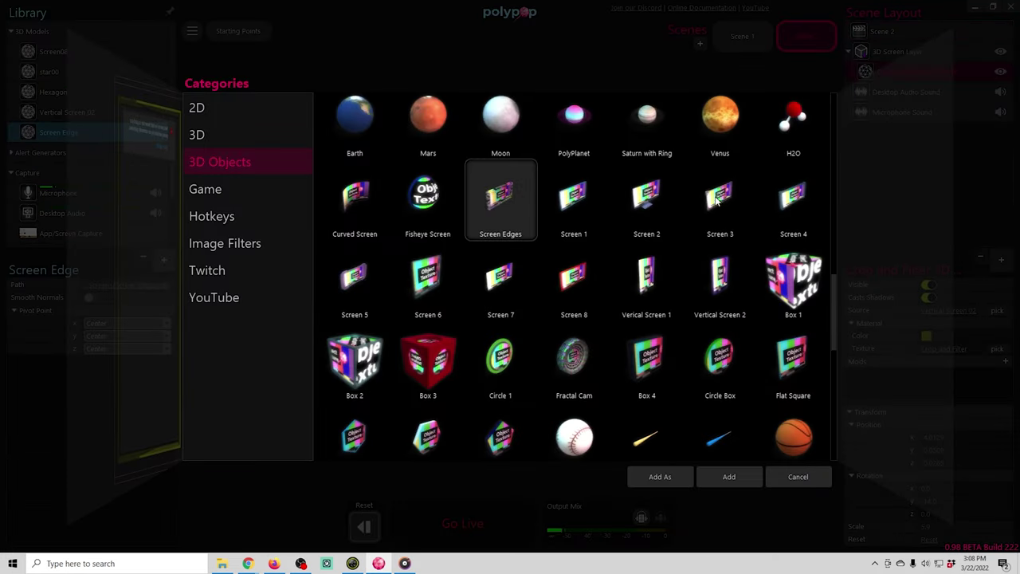
left_click(735, 477)
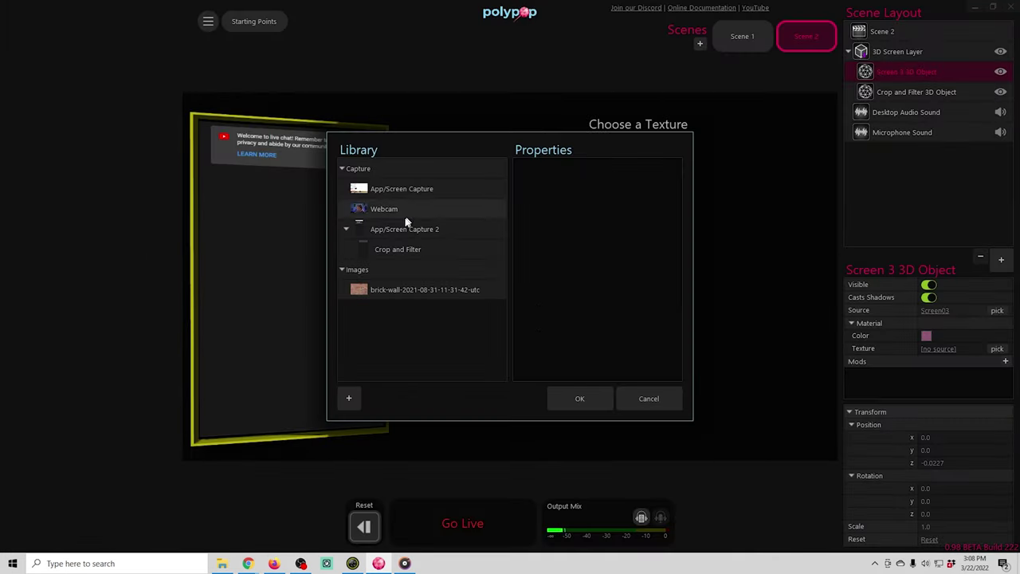
left_click(390, 188)
left_click(580, 399)
Step: Scale the Screen 3 to 8.2, move it lower right, make it black, and turn it 6° on y
left_click_drag(968, 529, 979, 531)
left_click_drag(606, 406, 717, 472)
left_click_drag(968, 529, 981, 529)
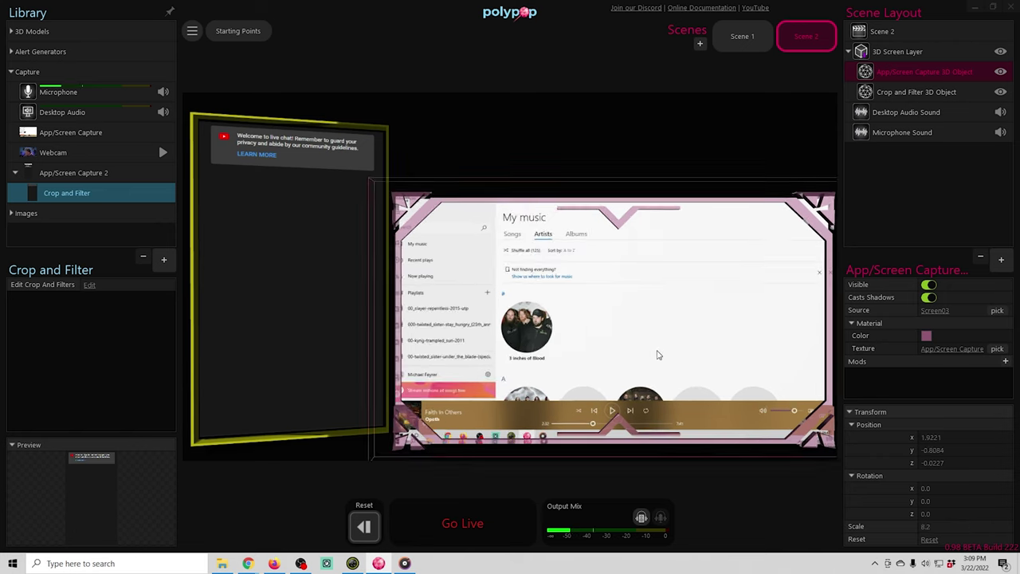
left_click(927, 335)
left_click(868, 488)
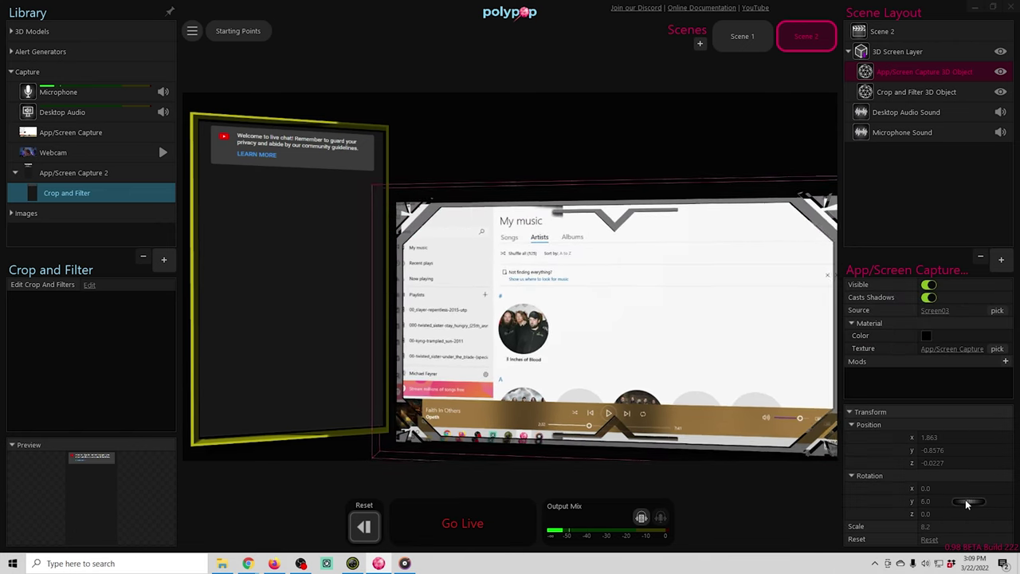
left_click_drag(968, 501, 975, 502)
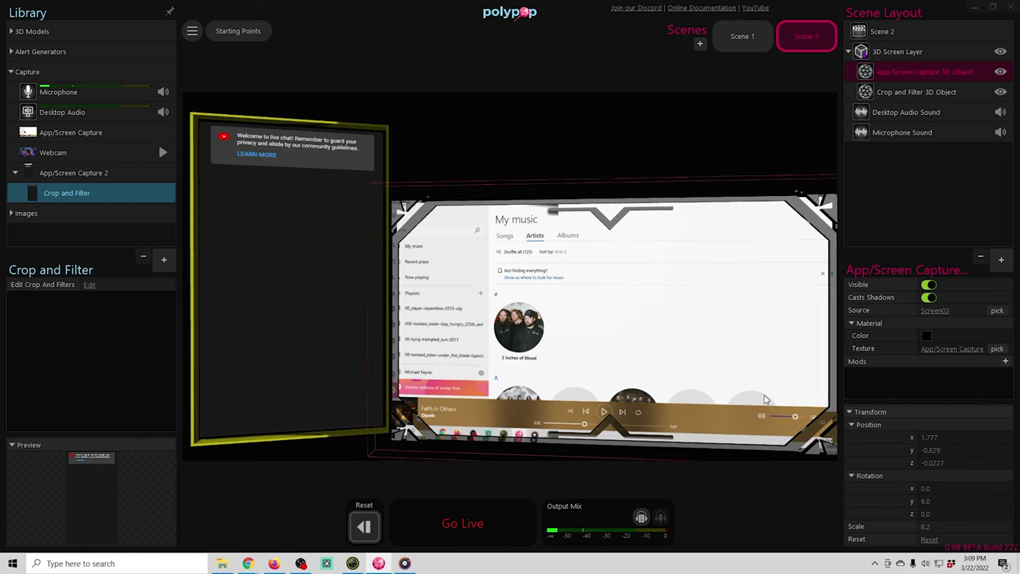
Step: Add a Circle Box 3D object textured with the webcam
left_click(1002, 259)
scroll(644, 398, "down", 1)
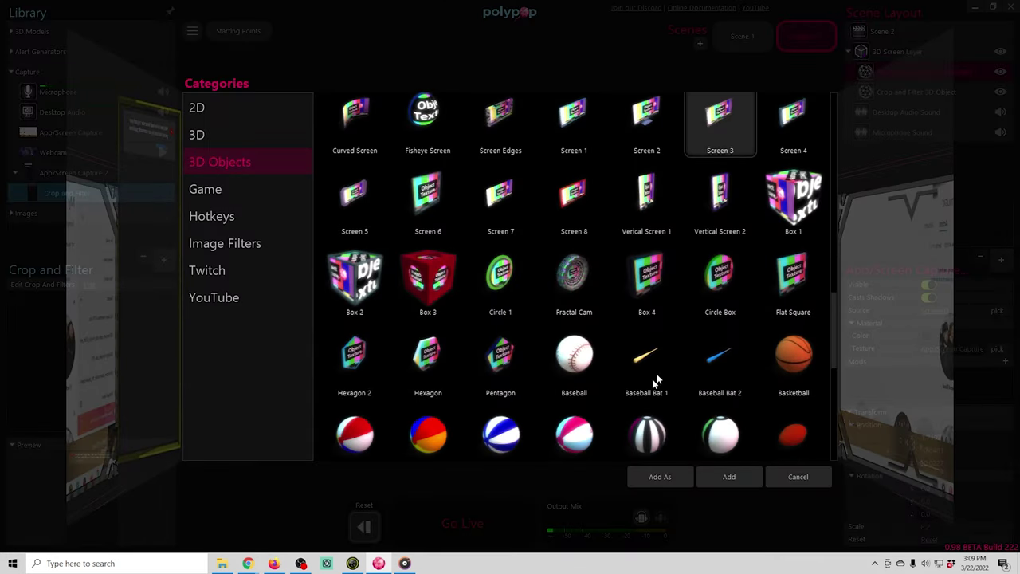
left_click(725, 277)
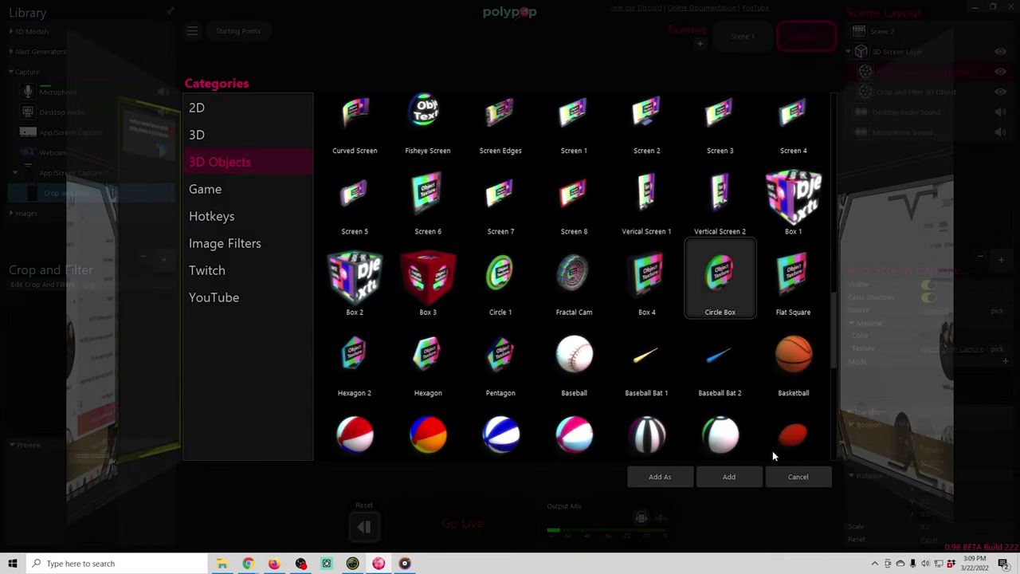
left_click(728, 477)
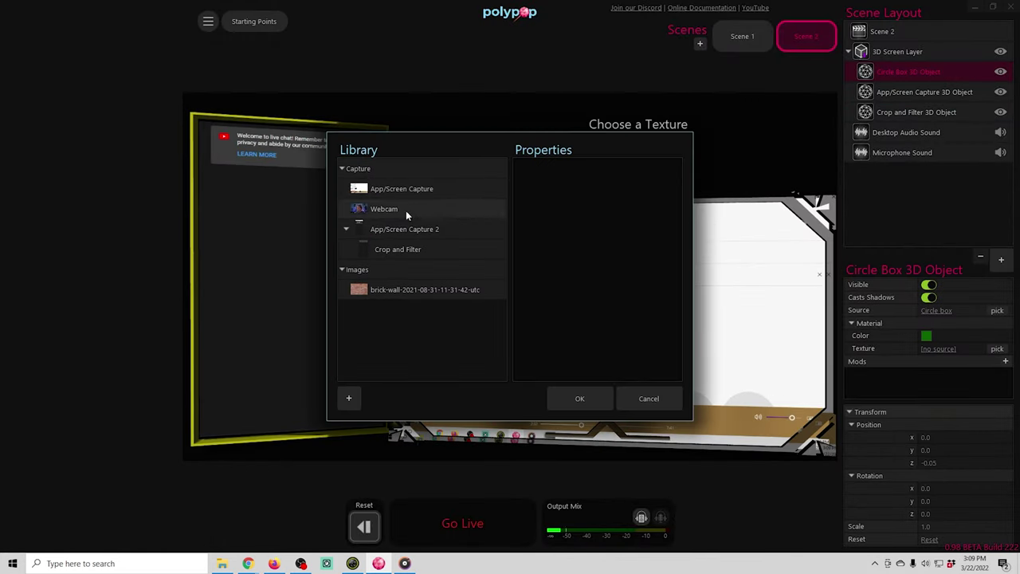
left_click(405, 210)
left_click(579, 399)
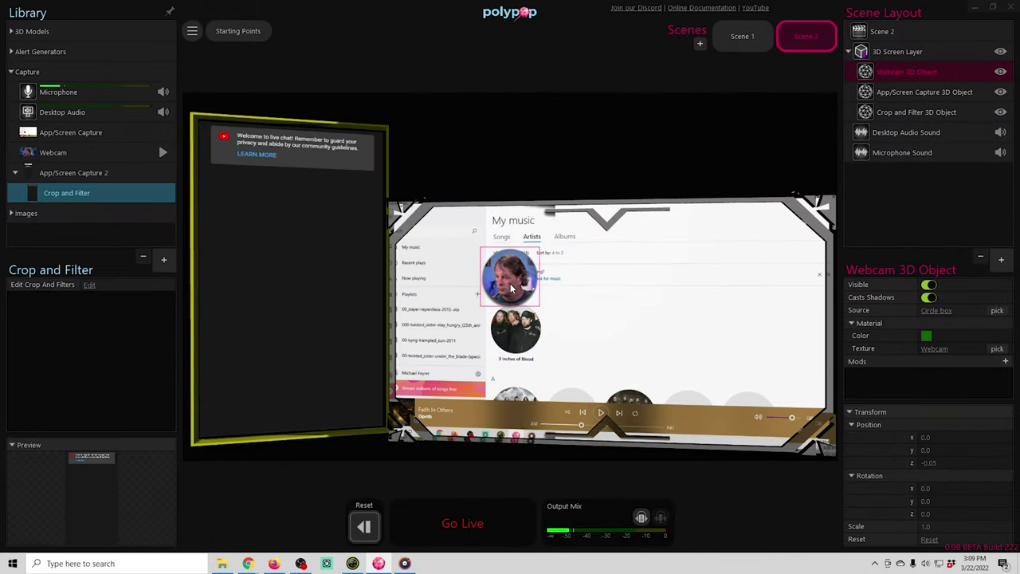
Step: Scale the webcam circle to 2.3 and place it upper right at Position Z -2.25
left_click_drag(512, 288, 694, 182)
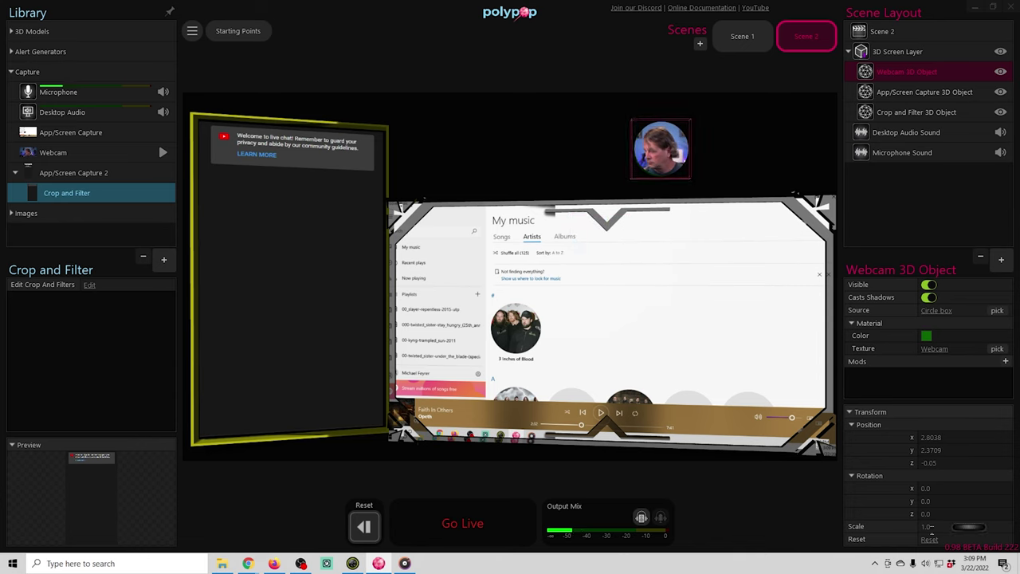
left_click_drag(962, 530, 1004, 526)
left_click_drag(705, 159, 746, 206)
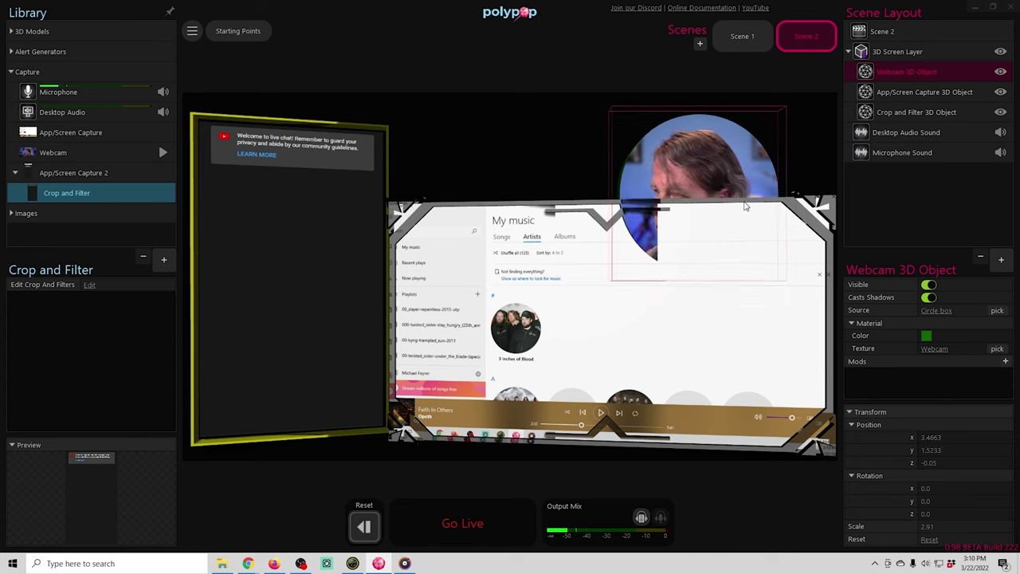
mouse_move(694, 170)
left_mouse_down()
mouse_move(468, 181)
mouse_move(701, 161)
left_mouse_up()
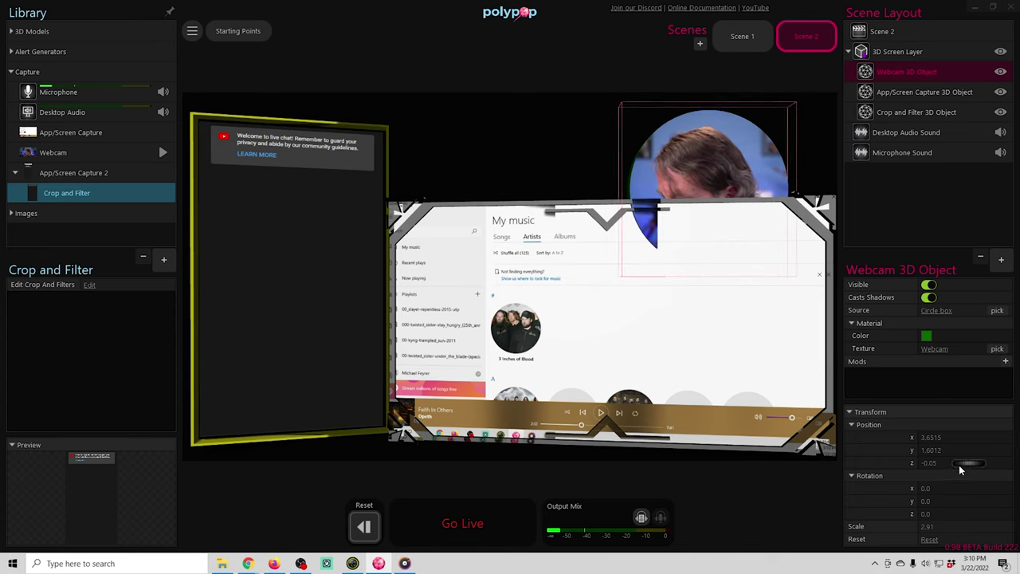
left_click_drag(963, 463, 952, 464)
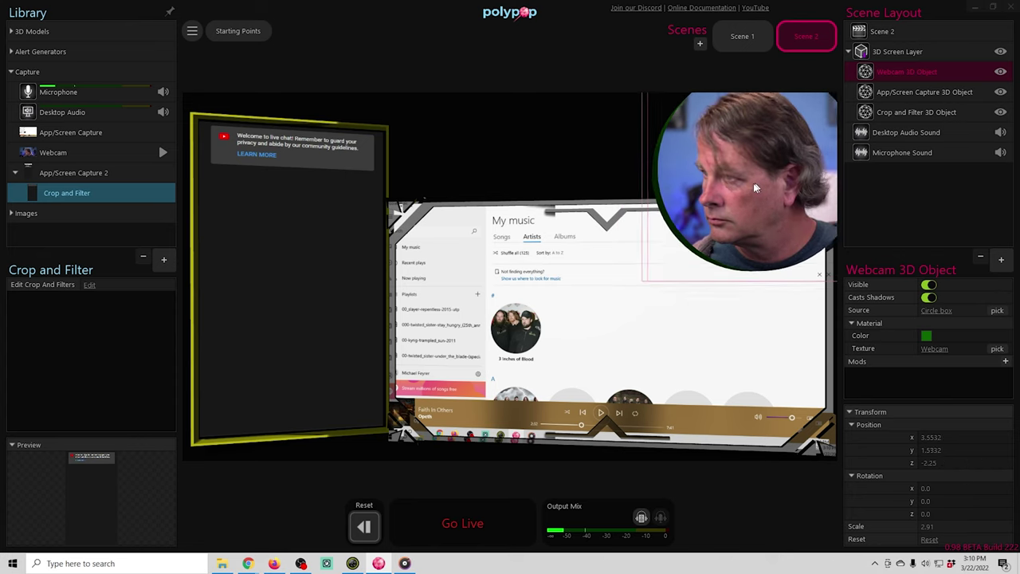
left_click_drag(755, 184, 716, 220)
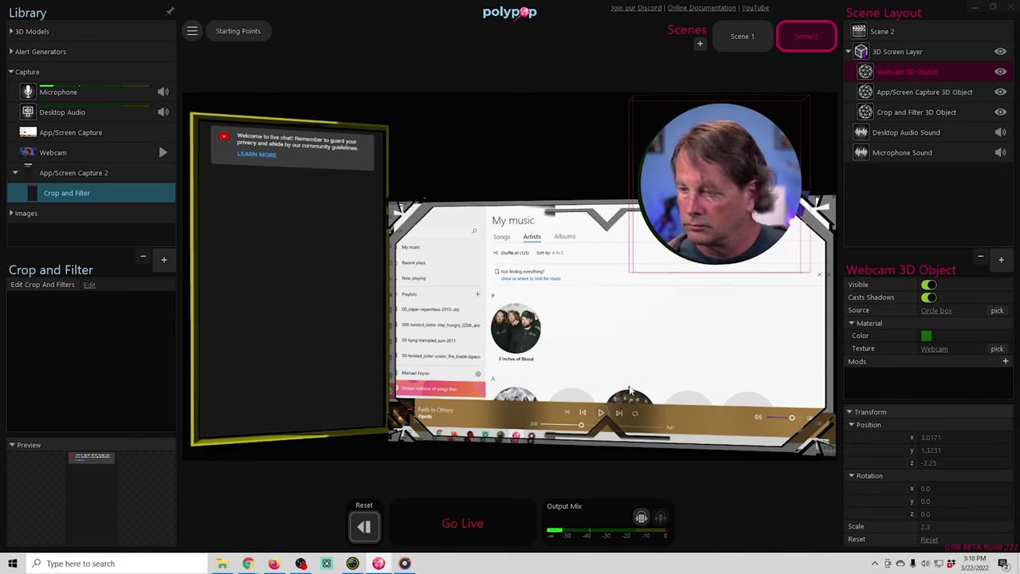
left_click(630, 358)
Step: Nudge the music capture up, then give the webcam a Spin Action with Exponential Ease
left_click_drag(630, 358, 626, 340)
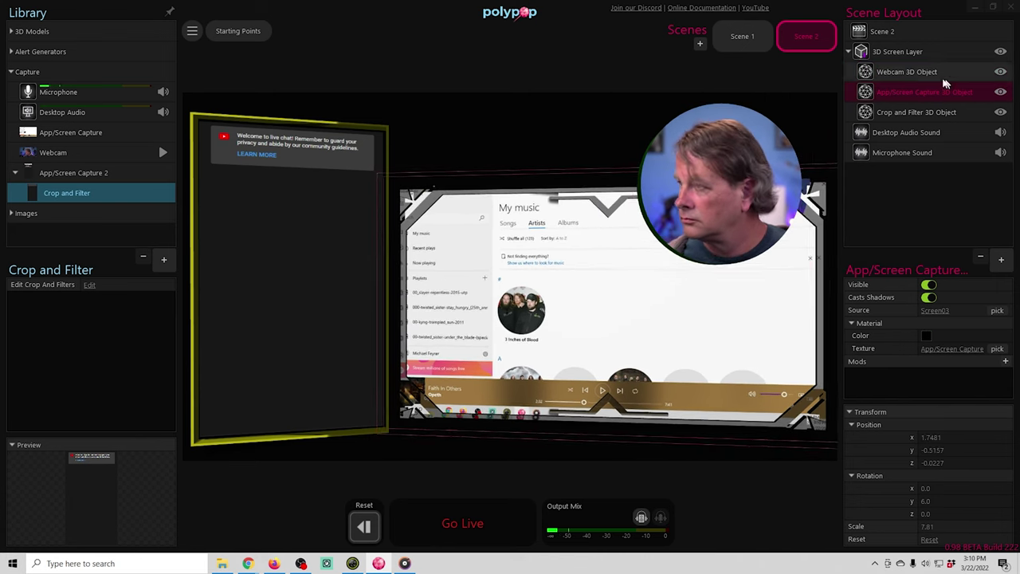
left_click(907, 72)
left_click(1007, 361)
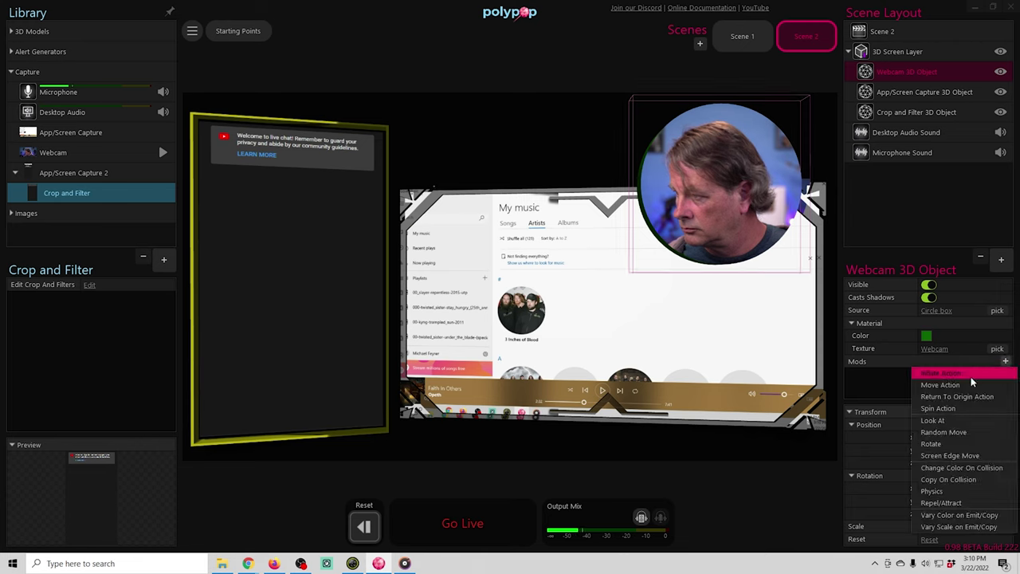
left_click(944, 410)
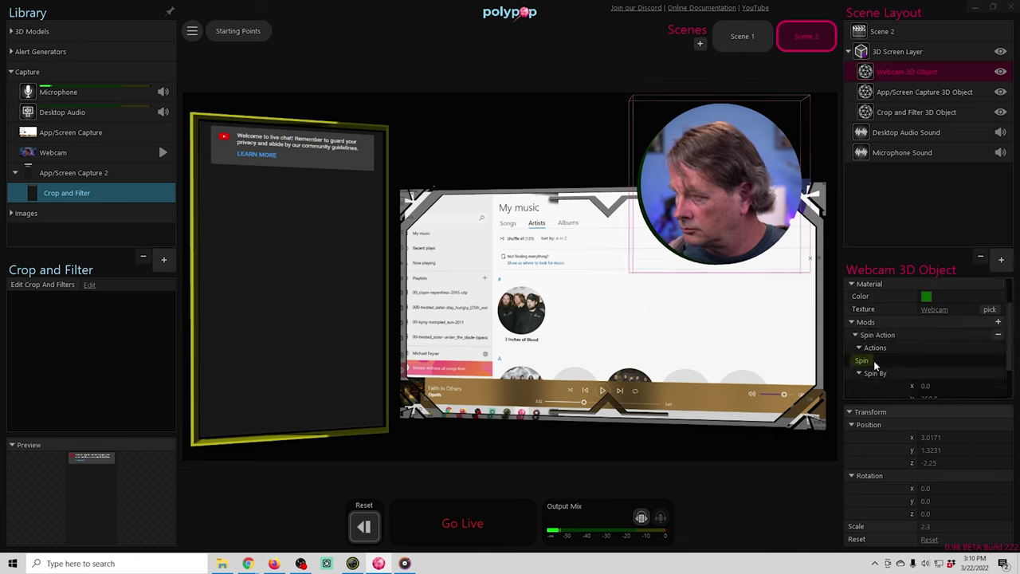
scroll(925, 355, "down", 3)
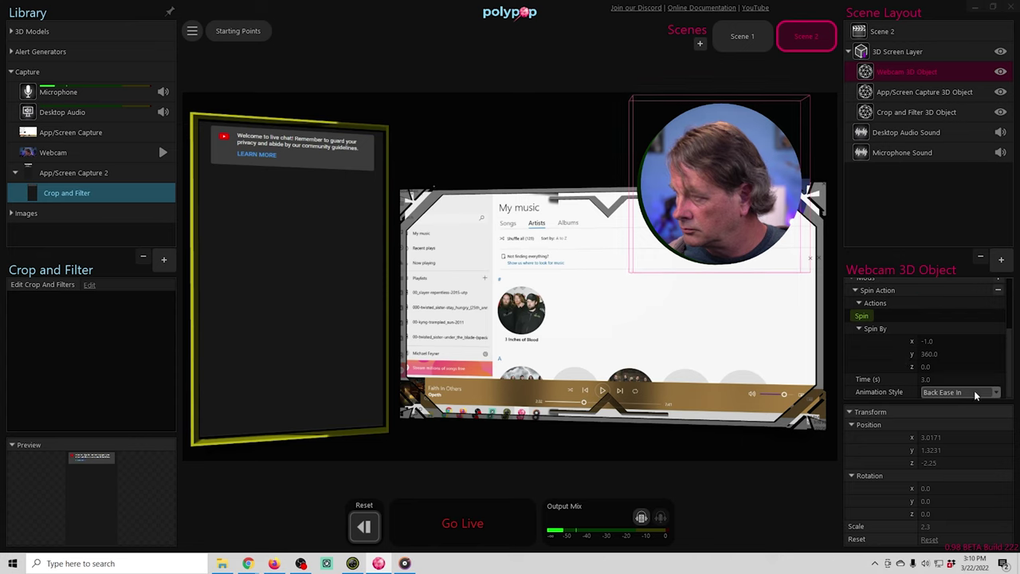
left_click(975, 391)
left_click(966, 231)
left_click(862, 315)
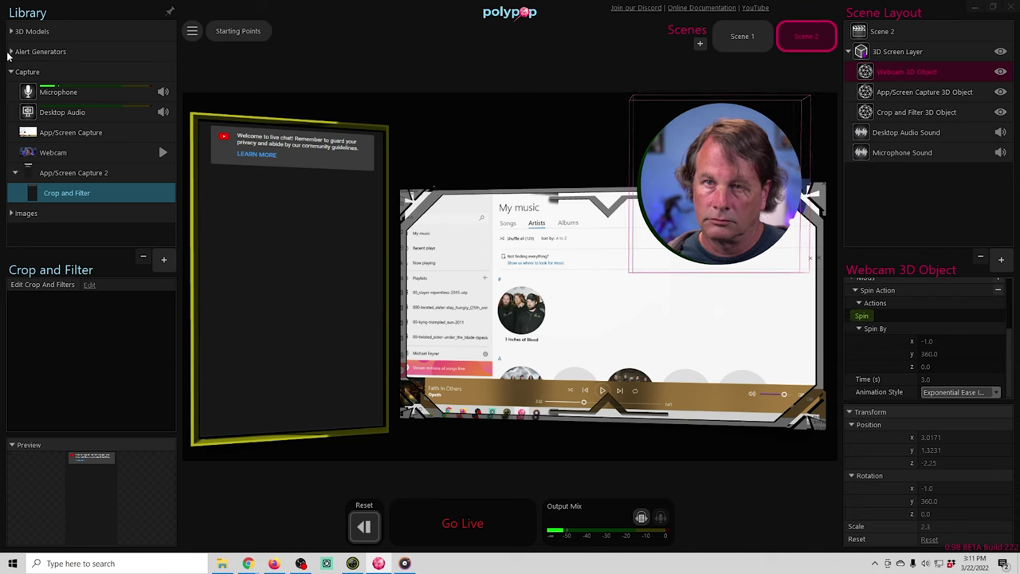
Step: Wire the Repeating Alert's on Alert to the webcam's Spin
left_click(32, 51)
left_click(57, 73)
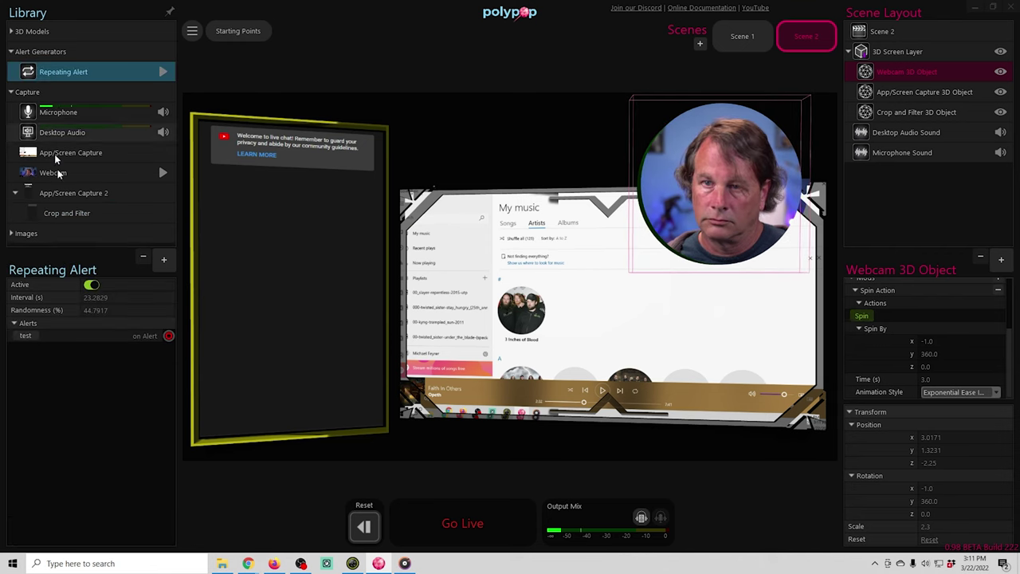
left_click_drag(170, 338, 851, 316)
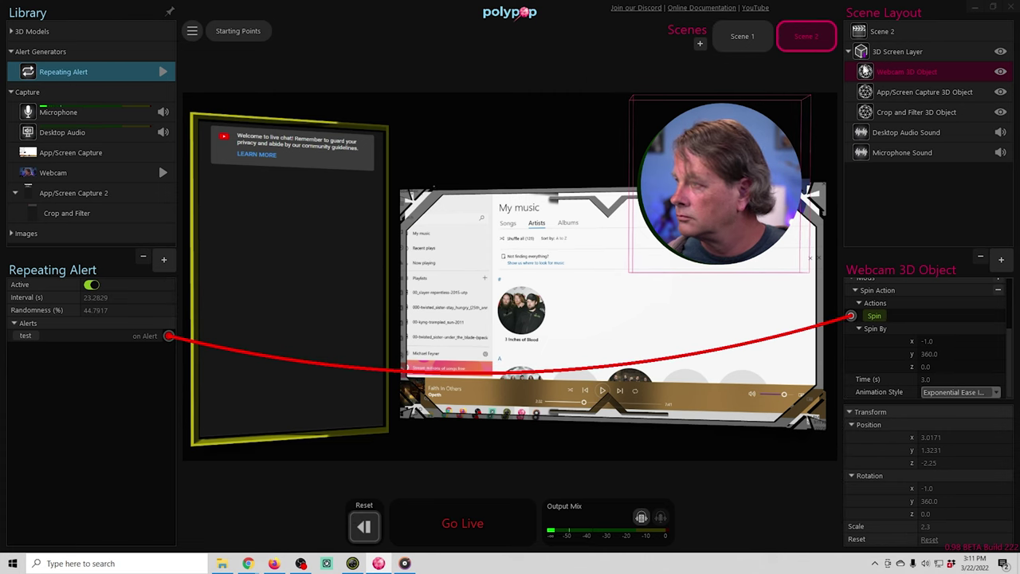
left_click(904, 94)
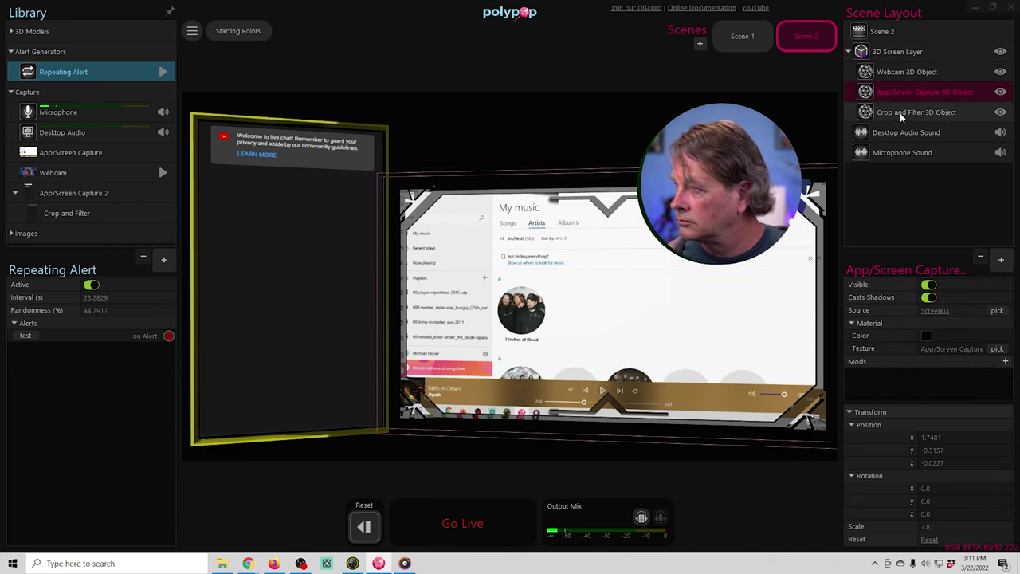
Step: Give the yellow chat screen a Spin Action with exponential easing
left_click(916, 113)
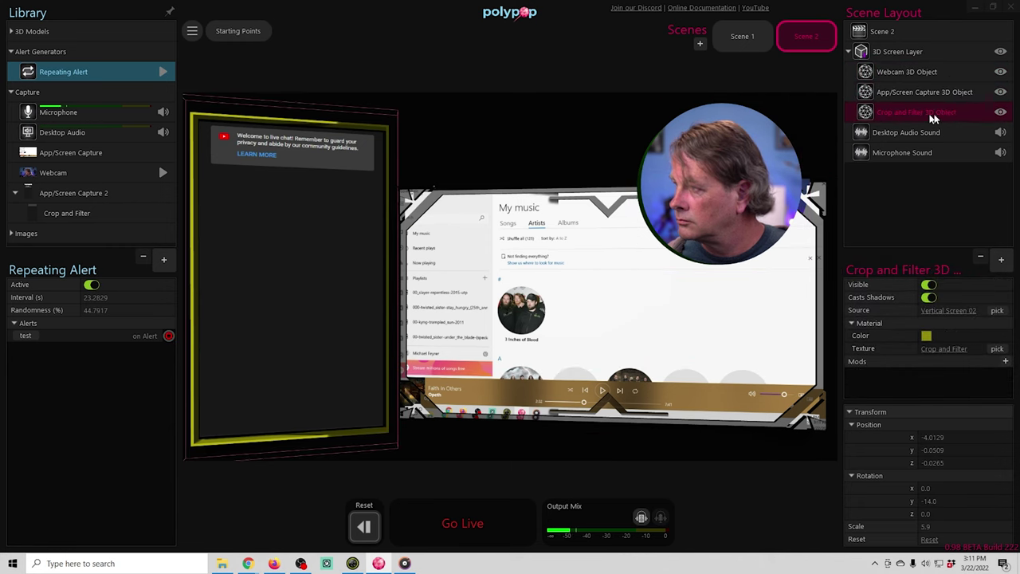
left_click(1001, 113)
left_click(1002, 113)
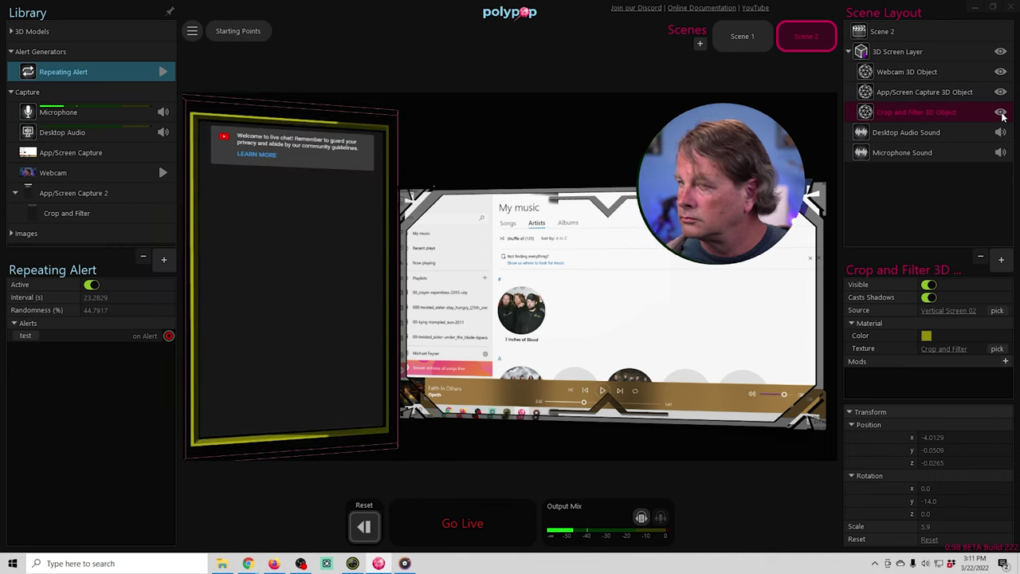
left_click(1006, 361)
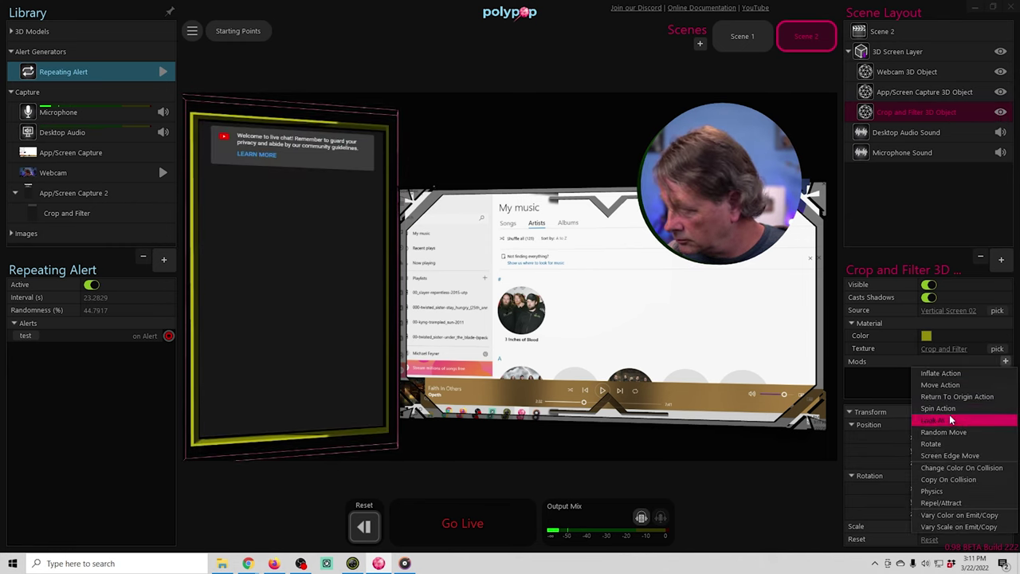
left_click(917, 419)
scroll(902, 365, "down", 1)
scroll(902, 365, "down", 1)
left_click(959, 392)
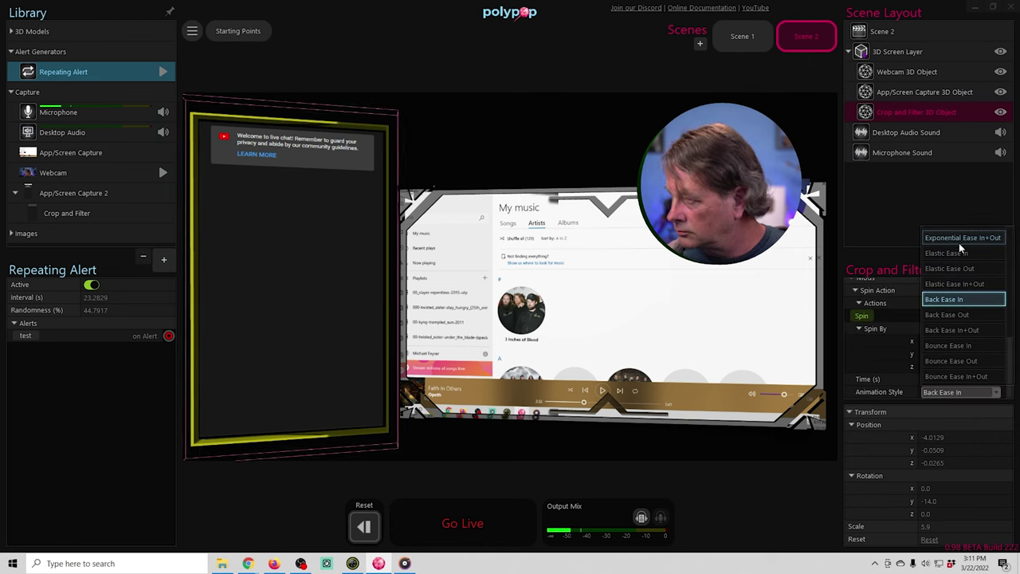
left_click(959, 242)
Step: Add a second Repeating Alert (interval 36.6, randomness 18.75) wired to the chat screen's Spin
left_click(161, 259)
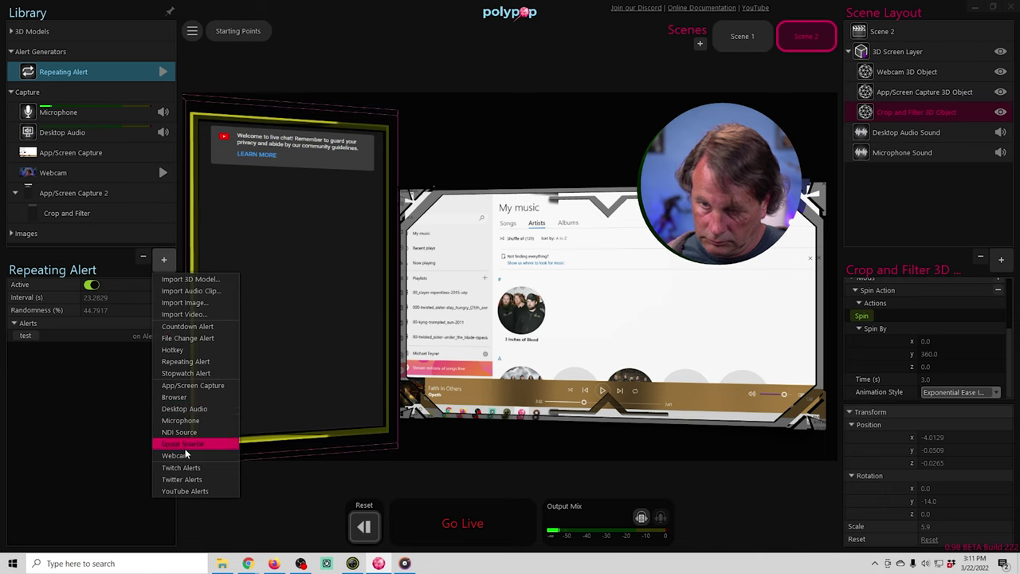
left_click(187, 363)
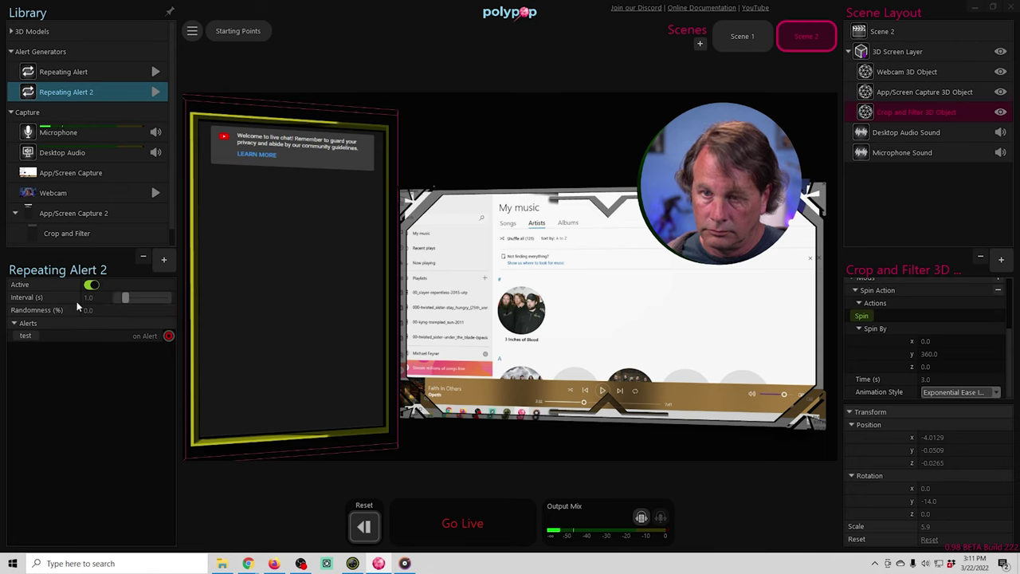
left_click_drag(125, 297, 139, 297)
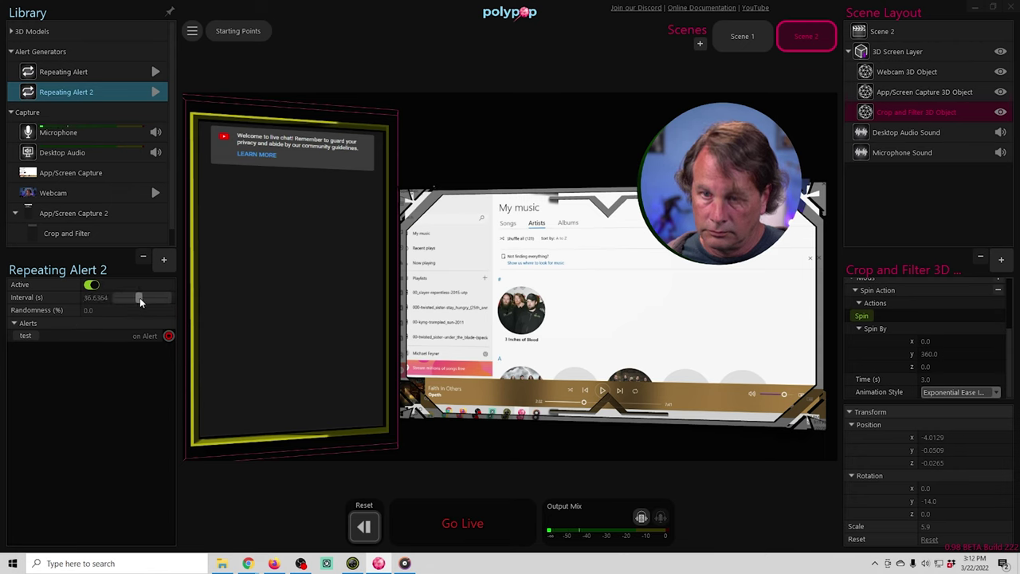
mouse_move(119, 312)
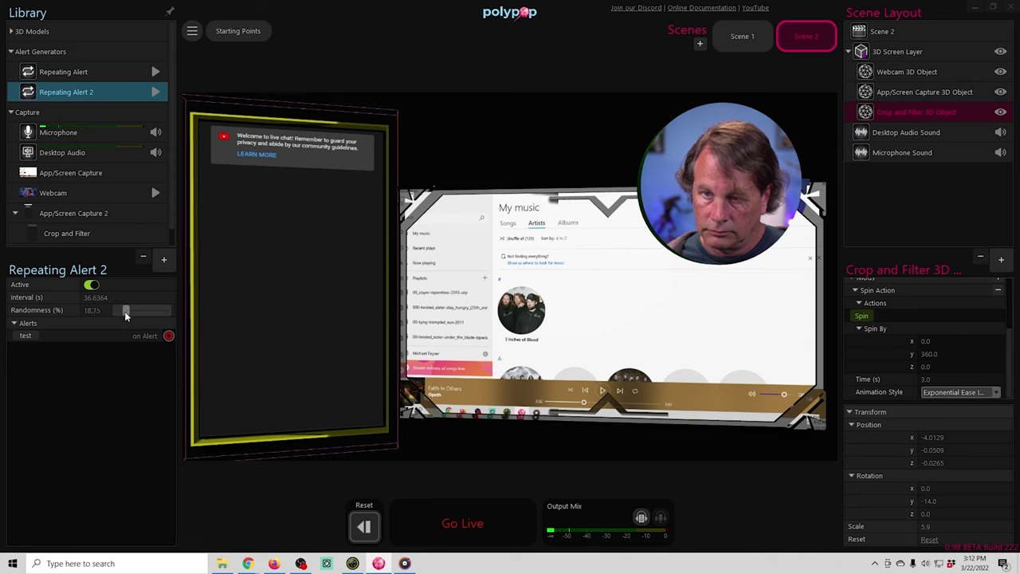
left_click_drag(168, 338, 851, 317)
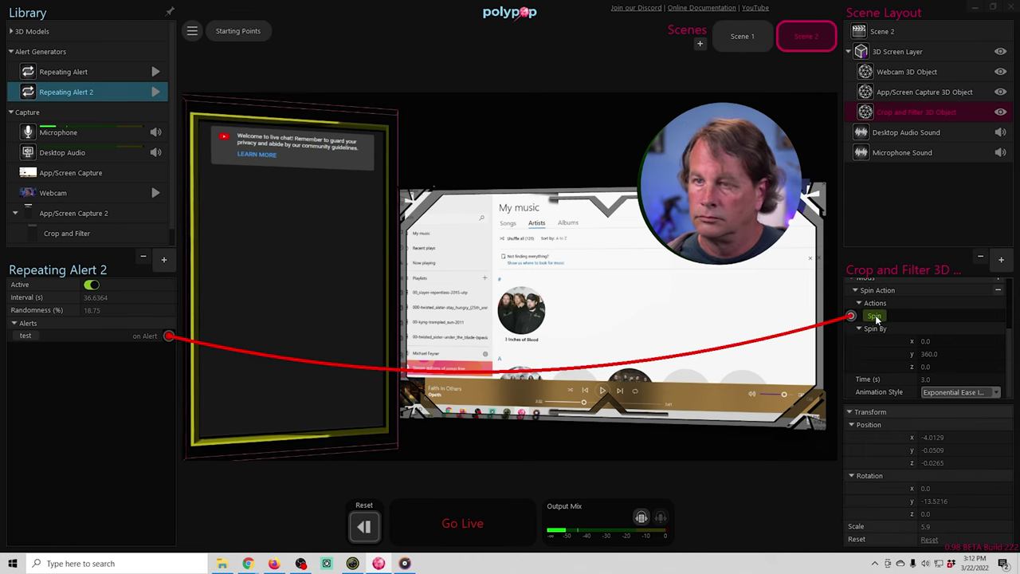
left_click(876, 317)
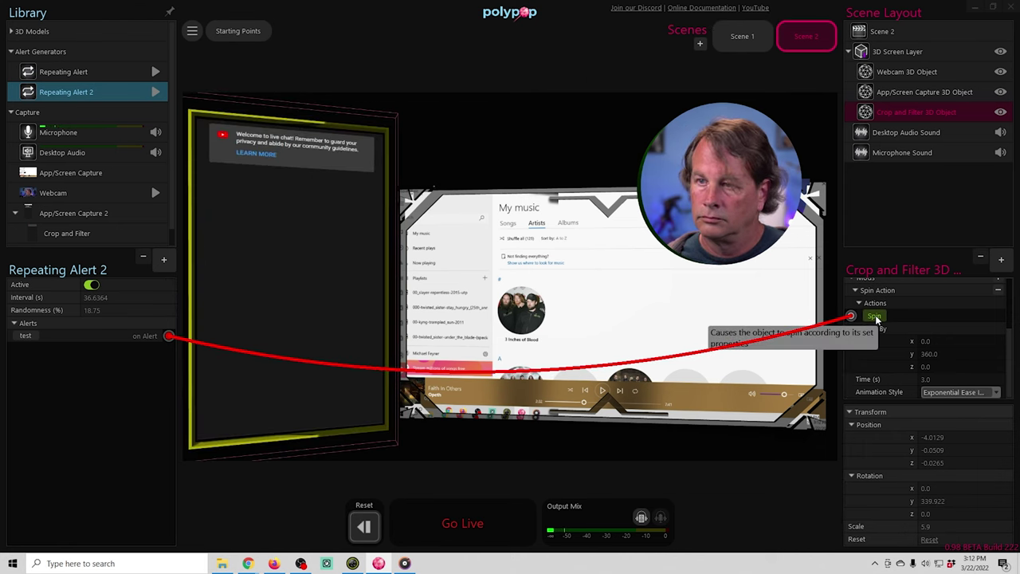